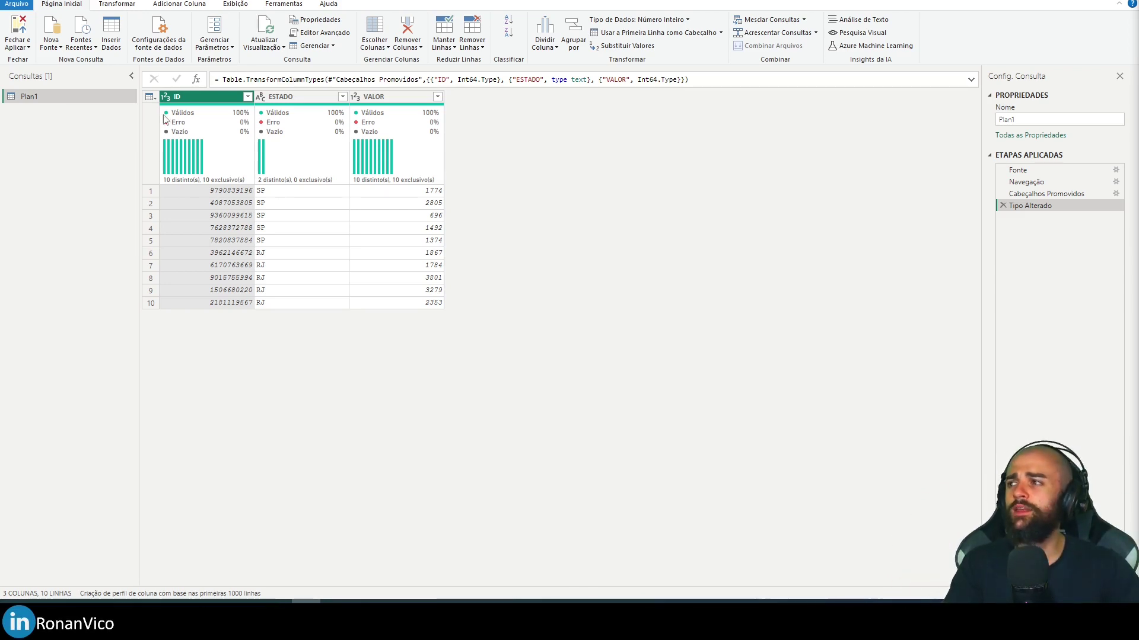
Append the row index {4} to Plan1's Tipo Alterado formula to return the fifth row as a record
drag(137, 183, 550, 187)
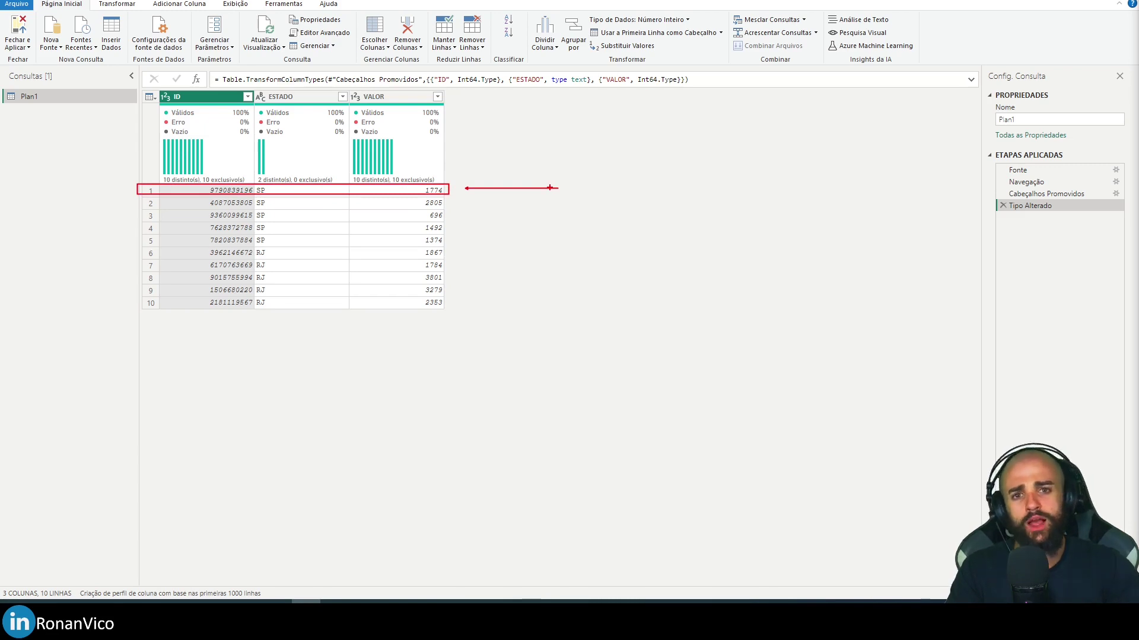
key(Escape)
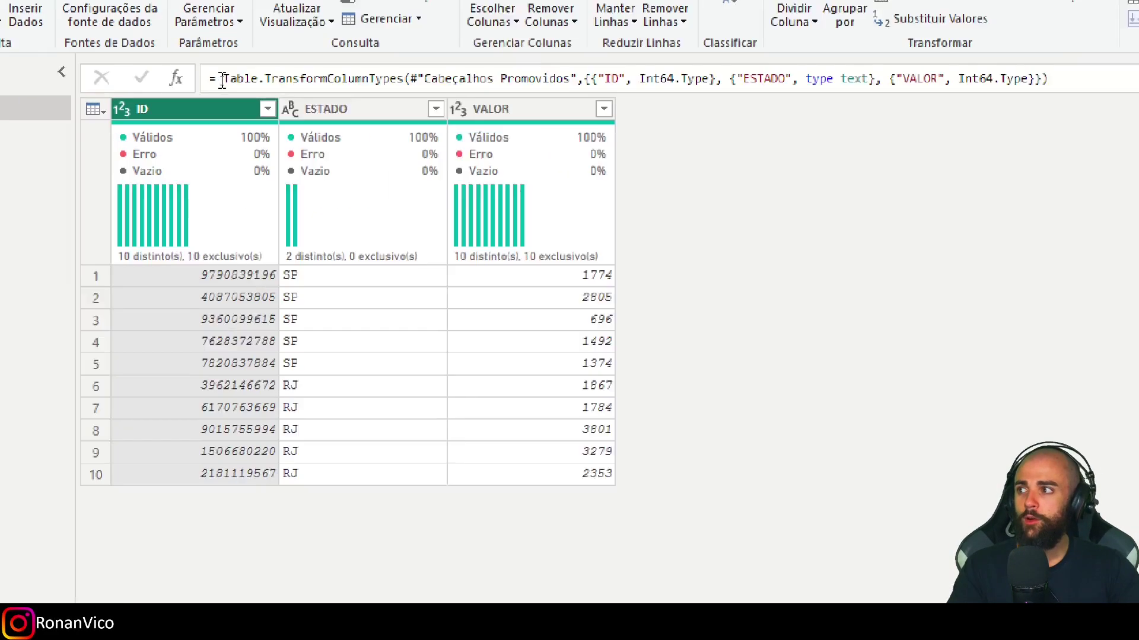
drag(223, 80, 756, 84)
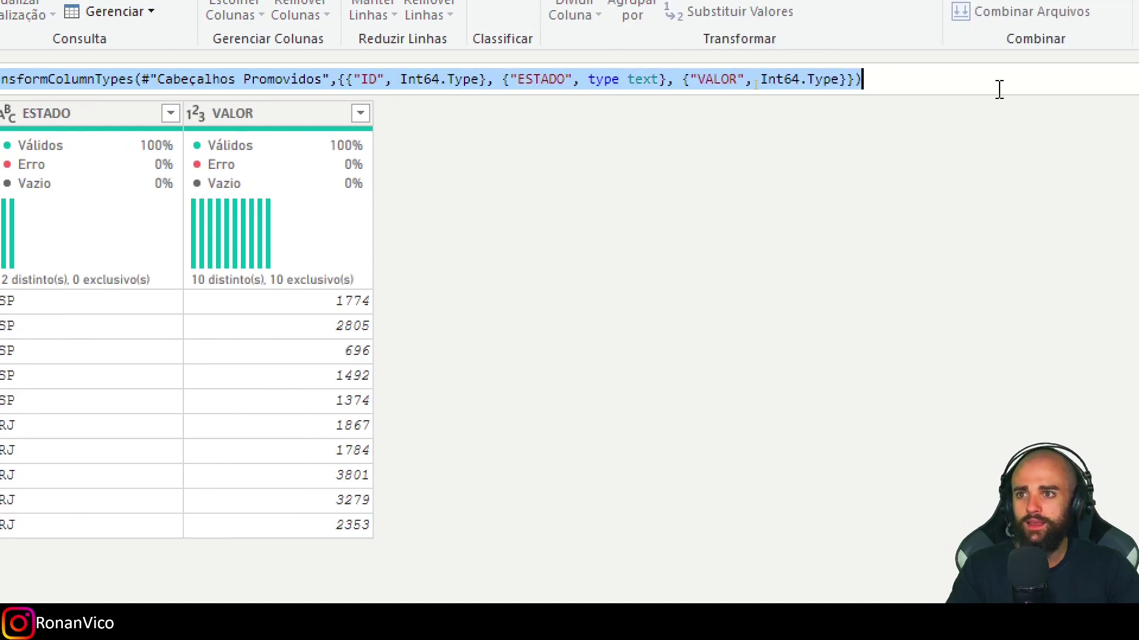
click(918, 76)
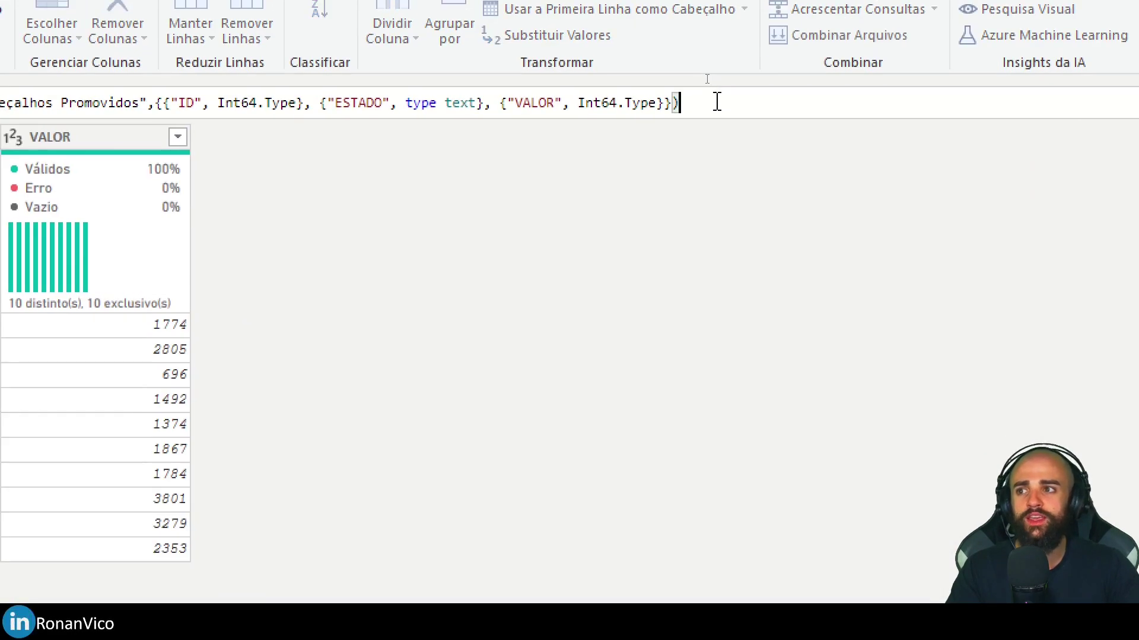
text({4)
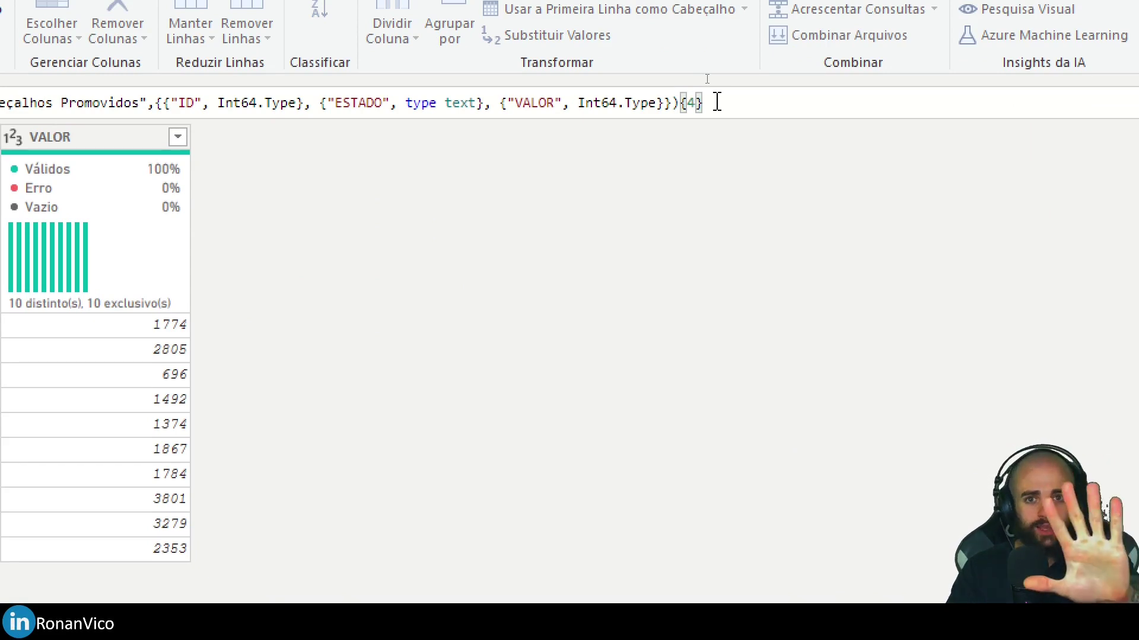
key(Return)
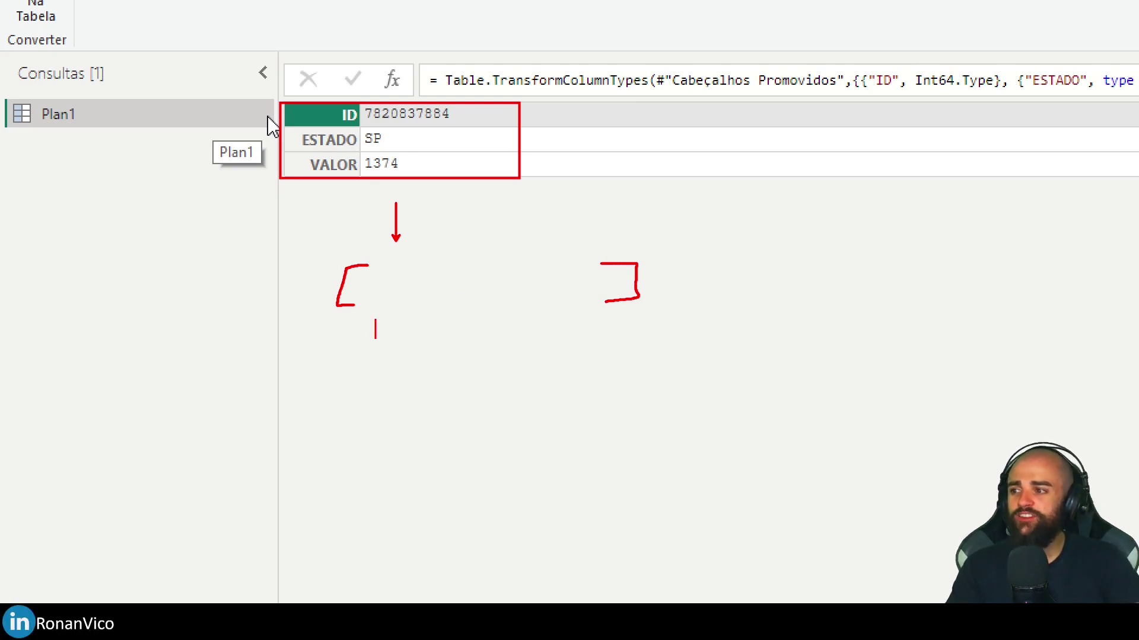
text(ID= , ESTADO = , VALOR =)
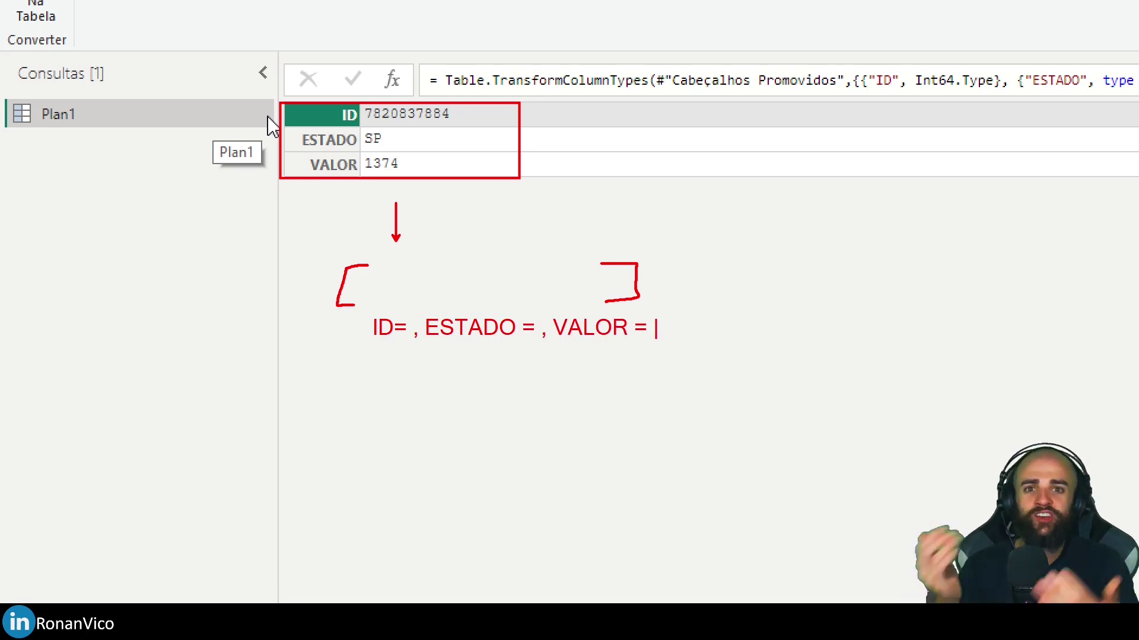
key(Escape)
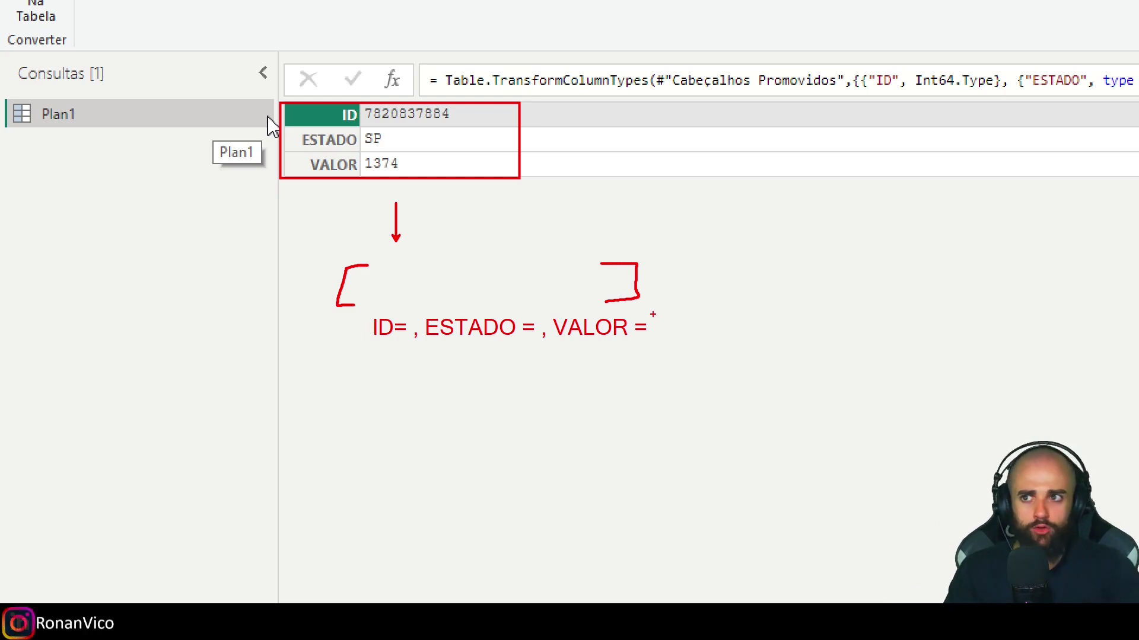
key(Escape)
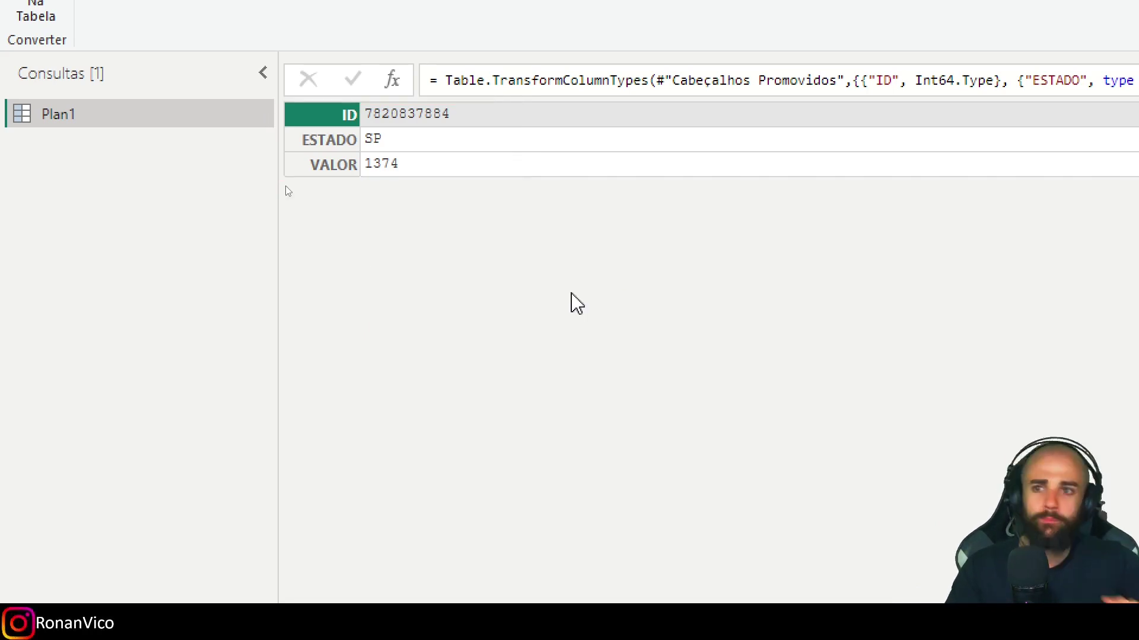
key(Escape)
Remove the row index from the end of the Tipo Alterado formula to restore the full table
key(BackSpace)
key(BackSpace)
key(BackSpace)
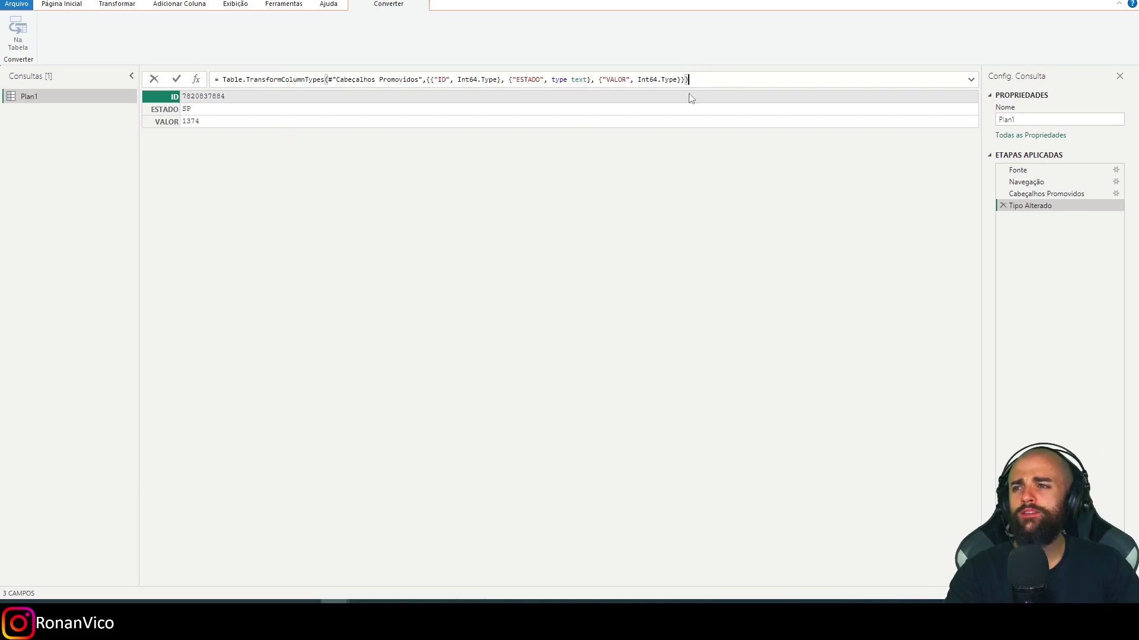
key(Return)
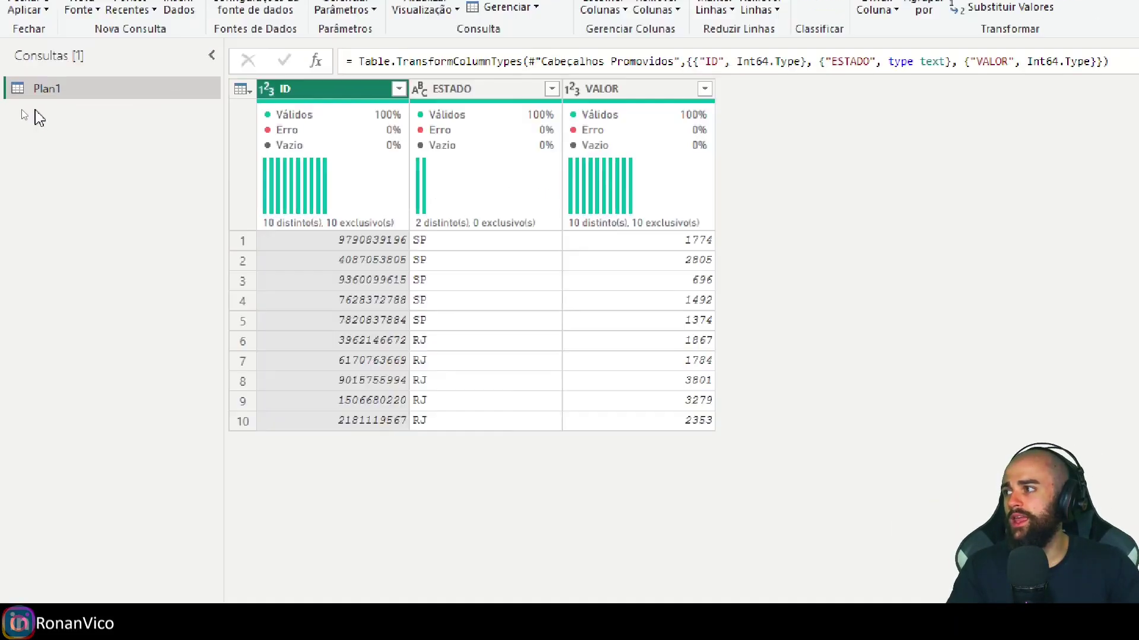
Create a new blank query (Consulta Nula) alongside Plan1
right_click(22, 110)
mouse_move(152, 170)
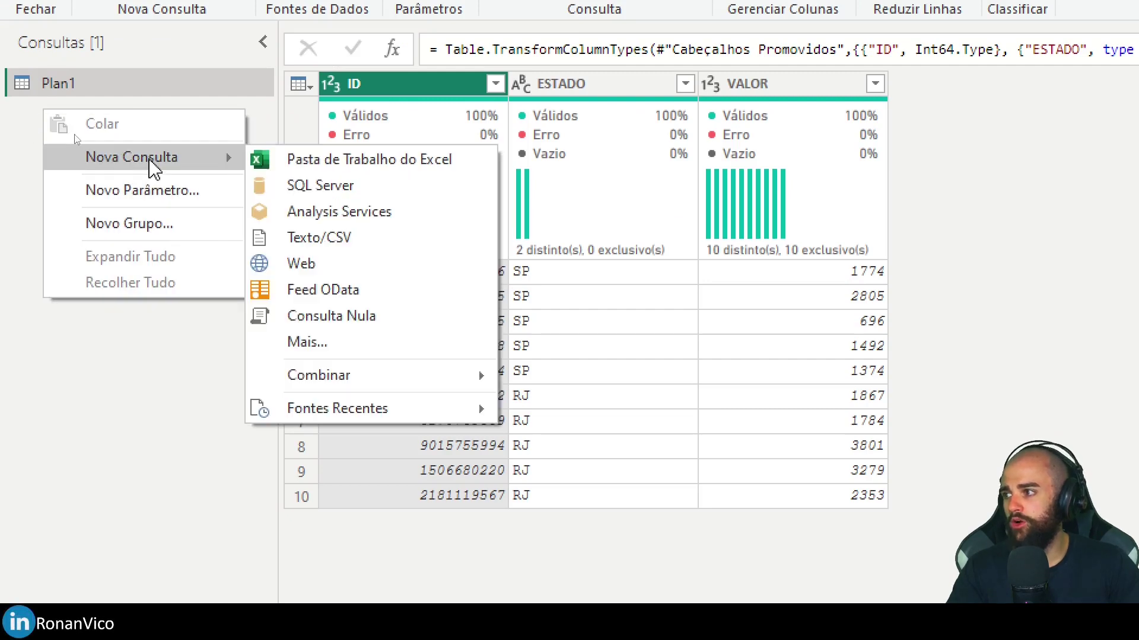
click(366, 327)
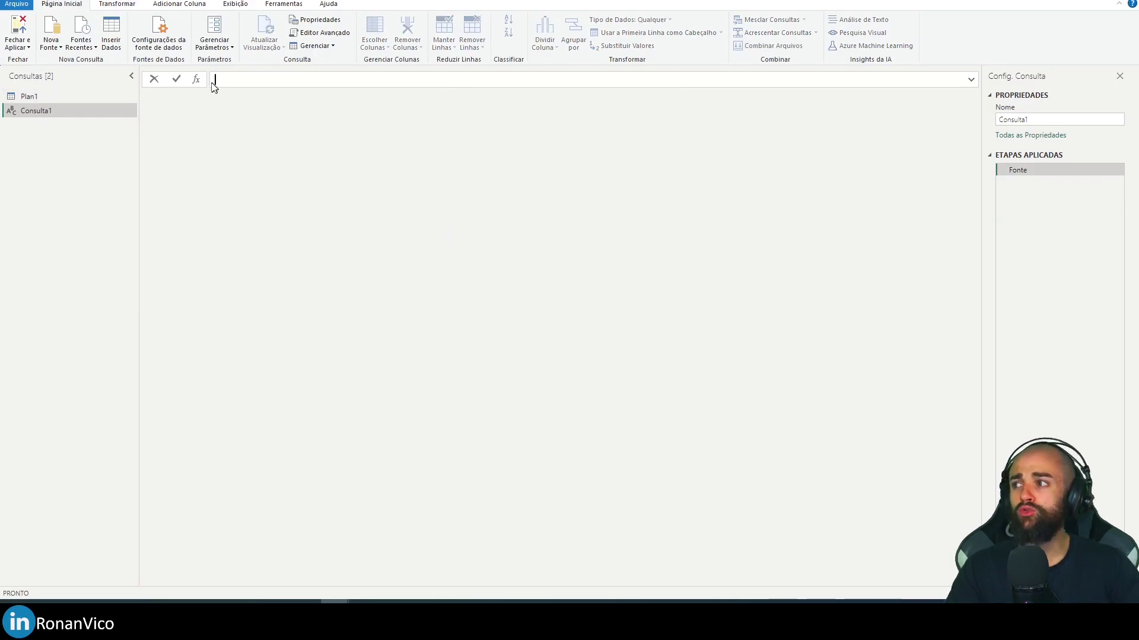
Define the blank query's source as the record [ID=123,ESTADO="RJ",VALOR=123]
text(= [ID=)
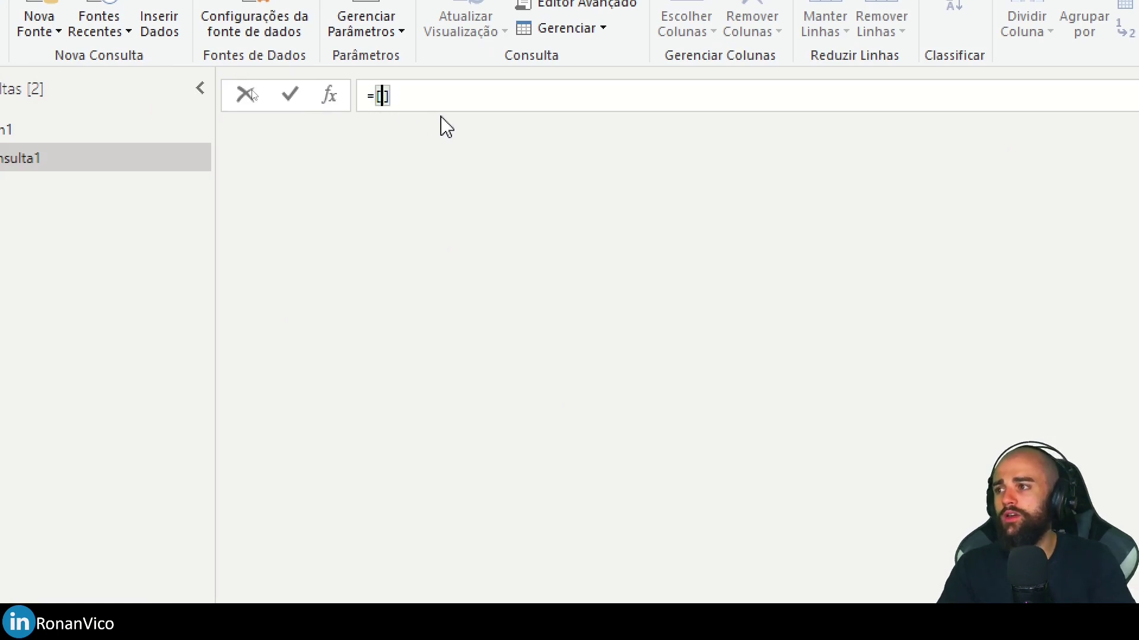
text(1)
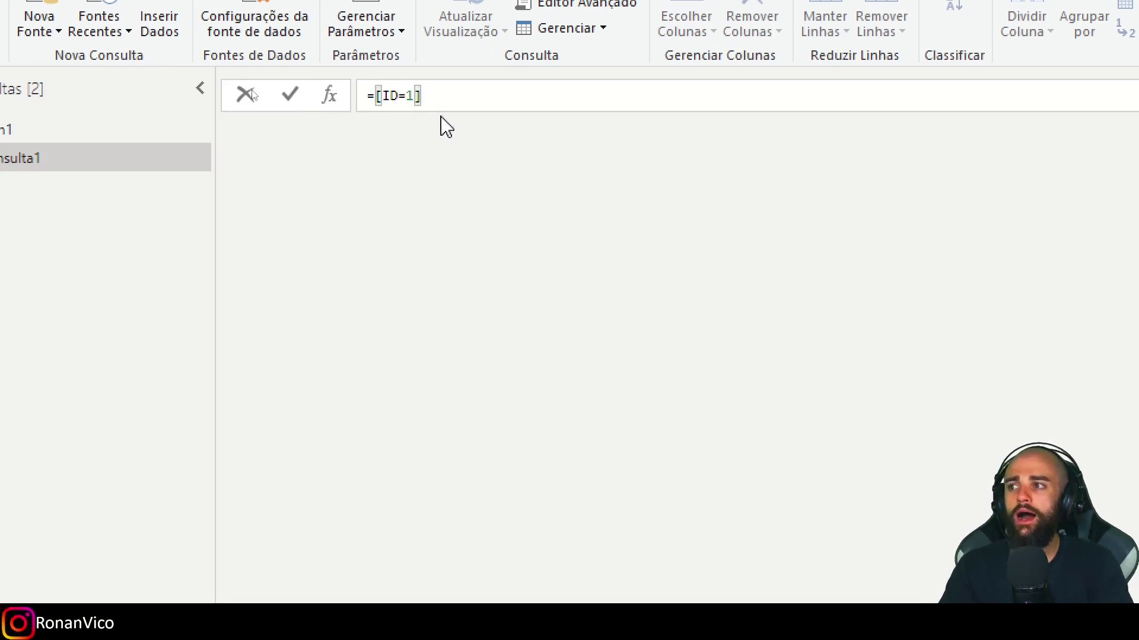
text(23,)
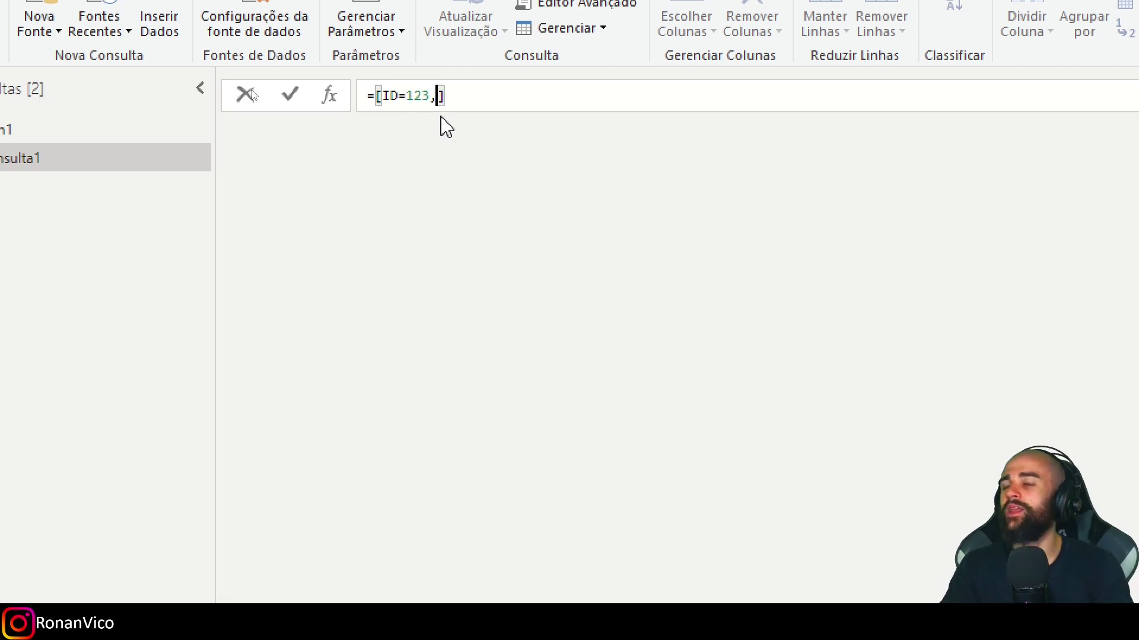
text(ESTADO=")
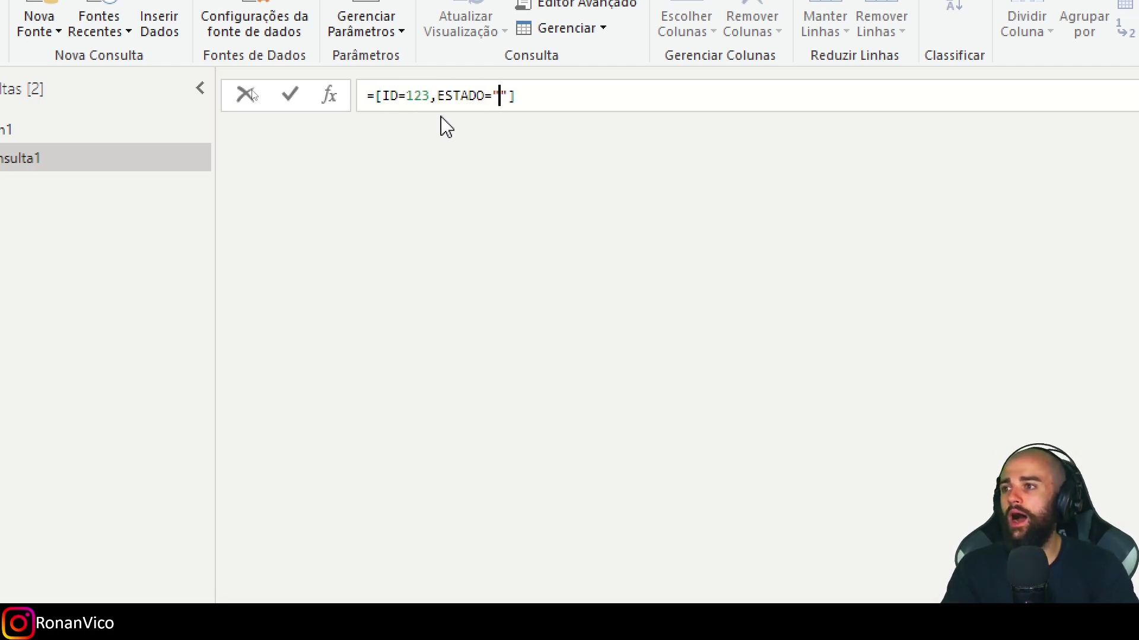
text(RJ",)
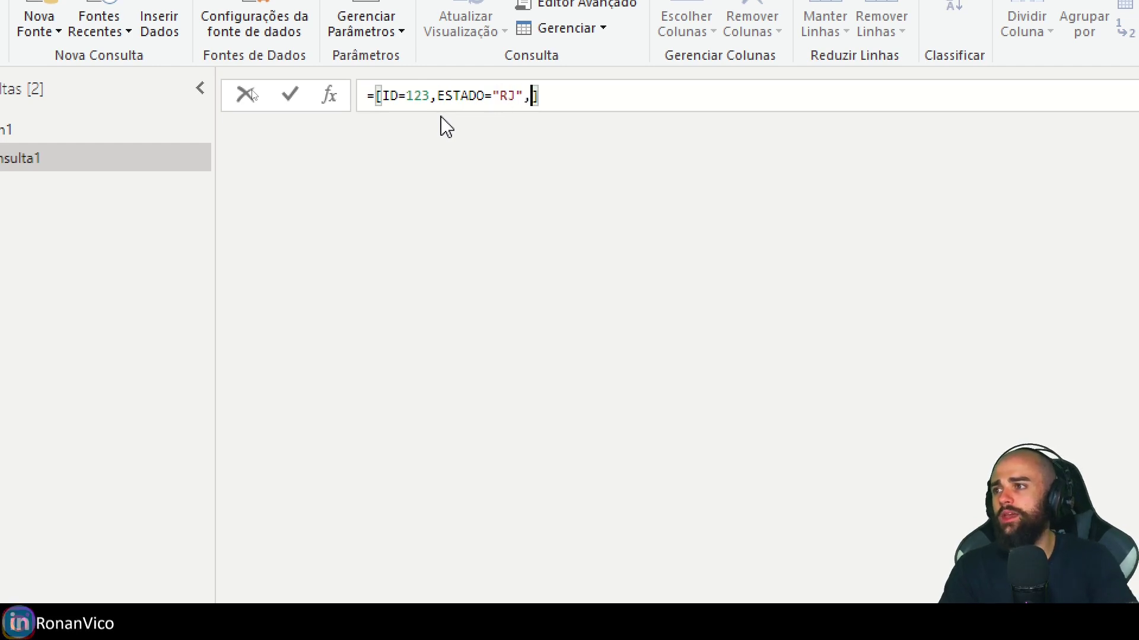
text(VALOR=123)
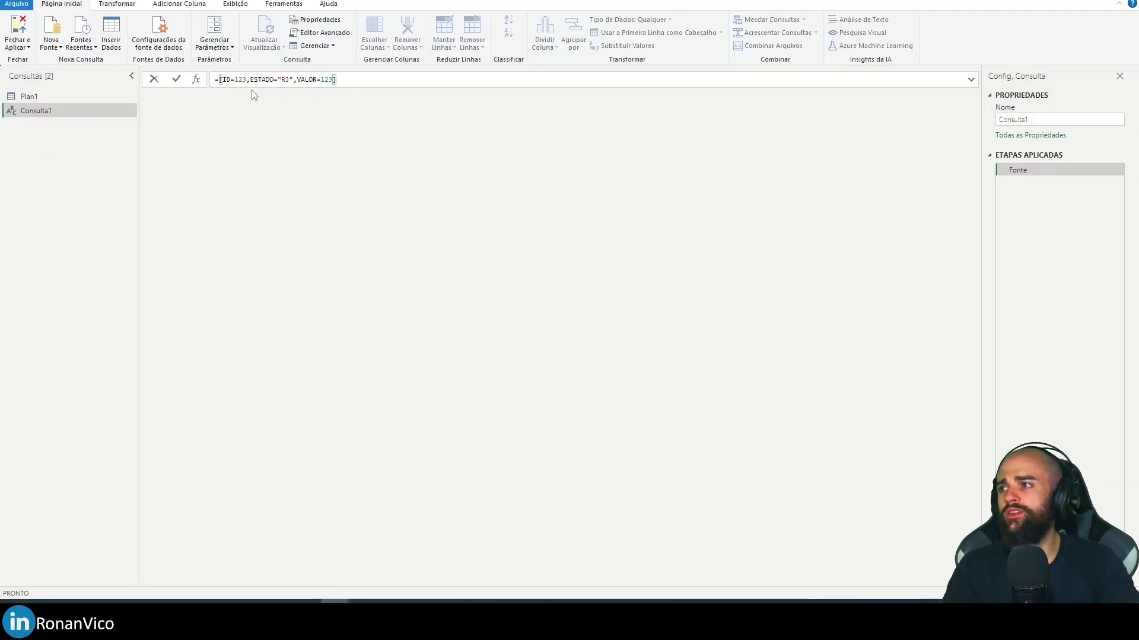
key(Return)
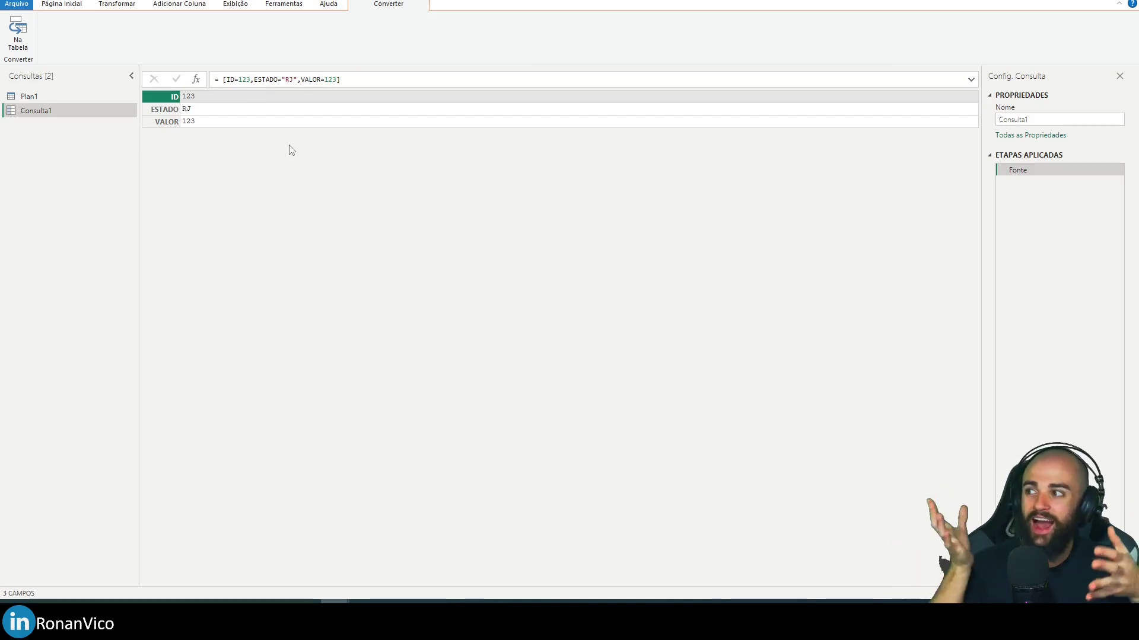
Try the row index {4} on Plan1's Tipo Alterado formula once more and remove it again
click(48, 98)
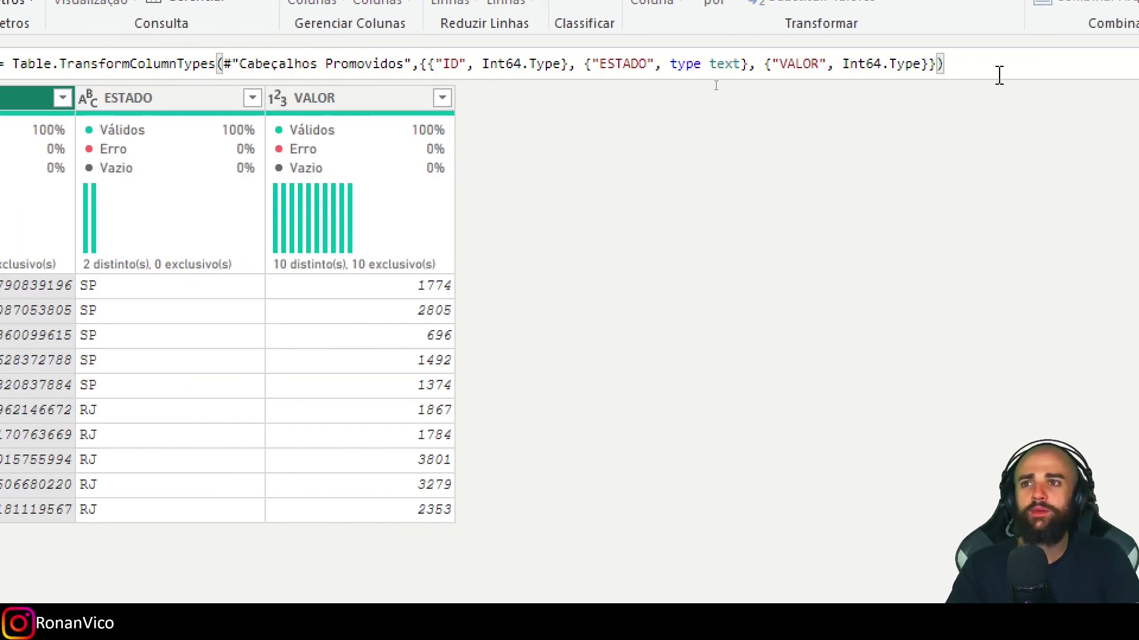
text({4)
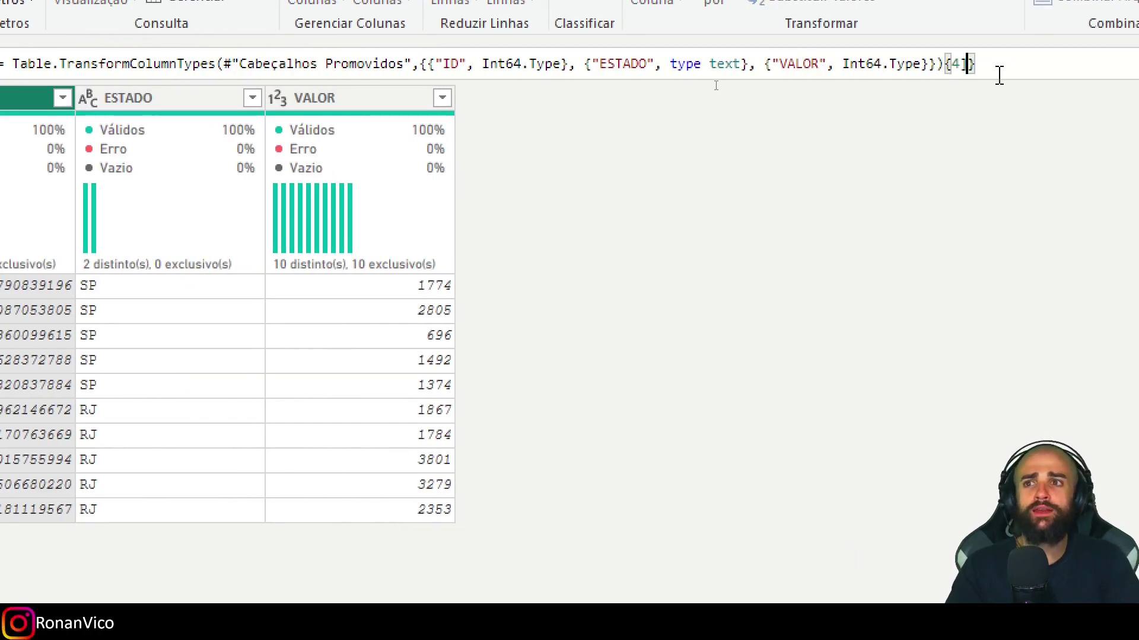
key(Return)
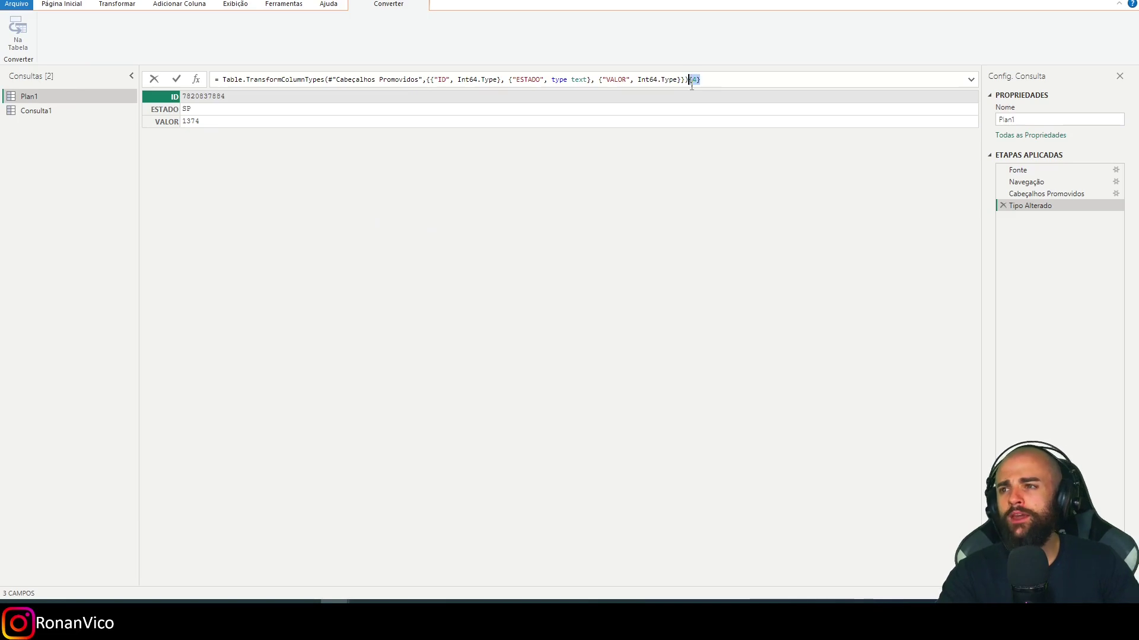
key(BackSpace)
key(Return)
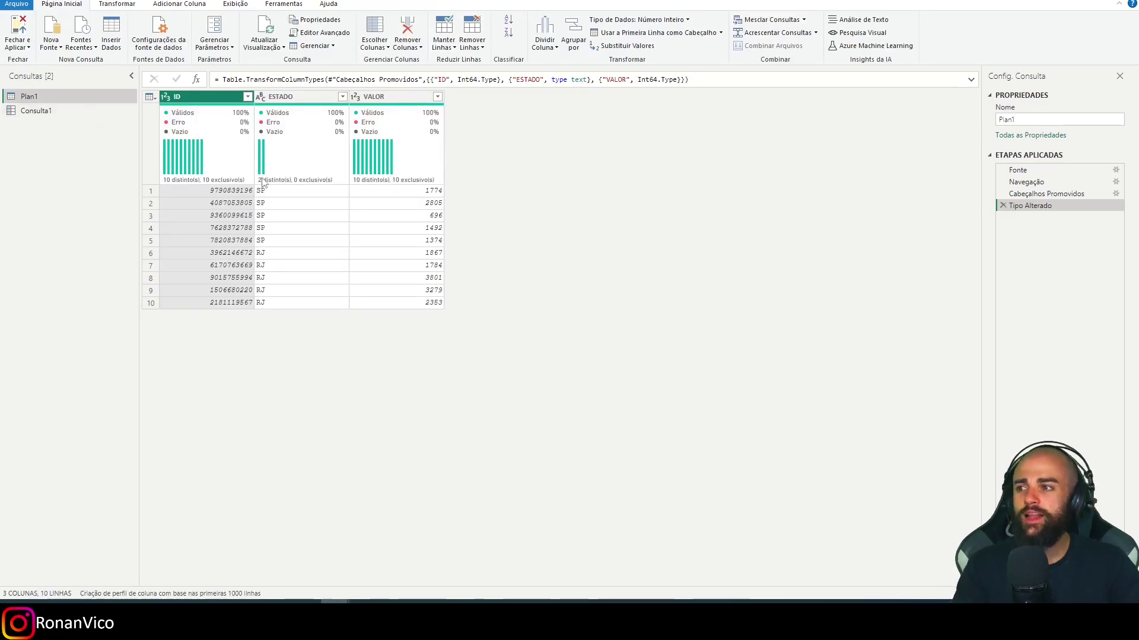
Compare the fifth row of the Plan1 table with the field names and values in Consulta1's record formula
mouse_move(264, 183)
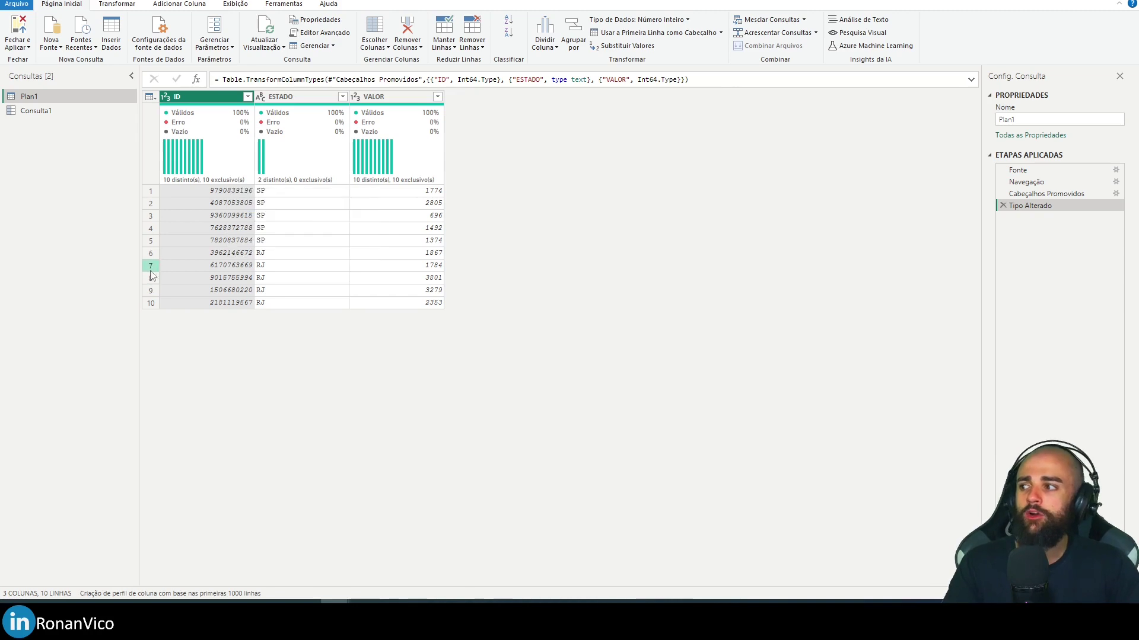
click(162, 243)
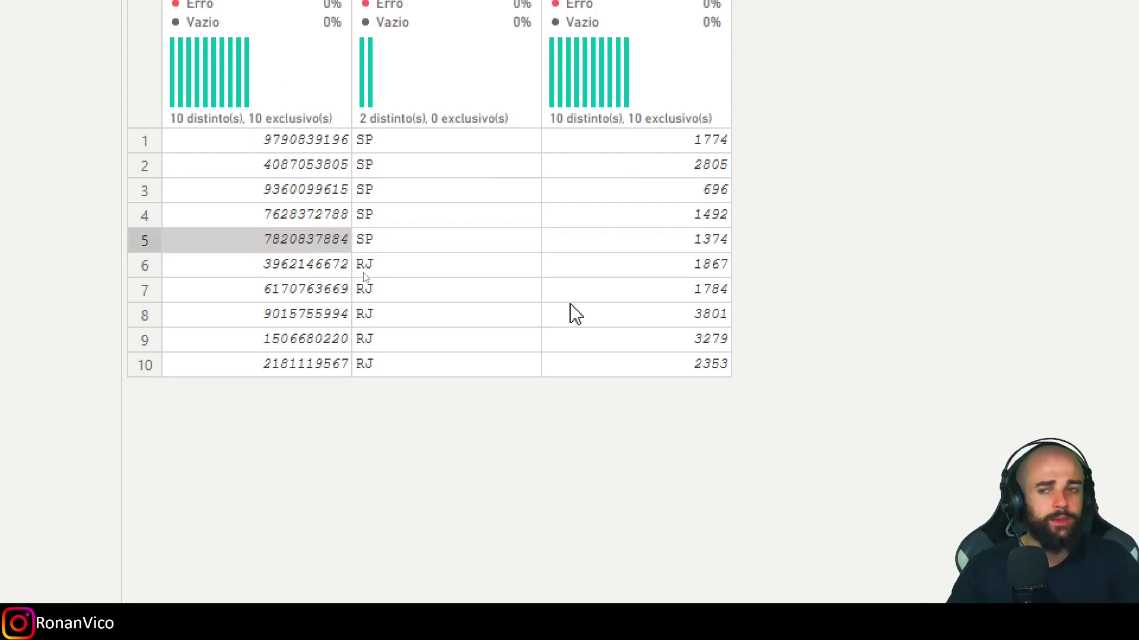
click(69, 112)
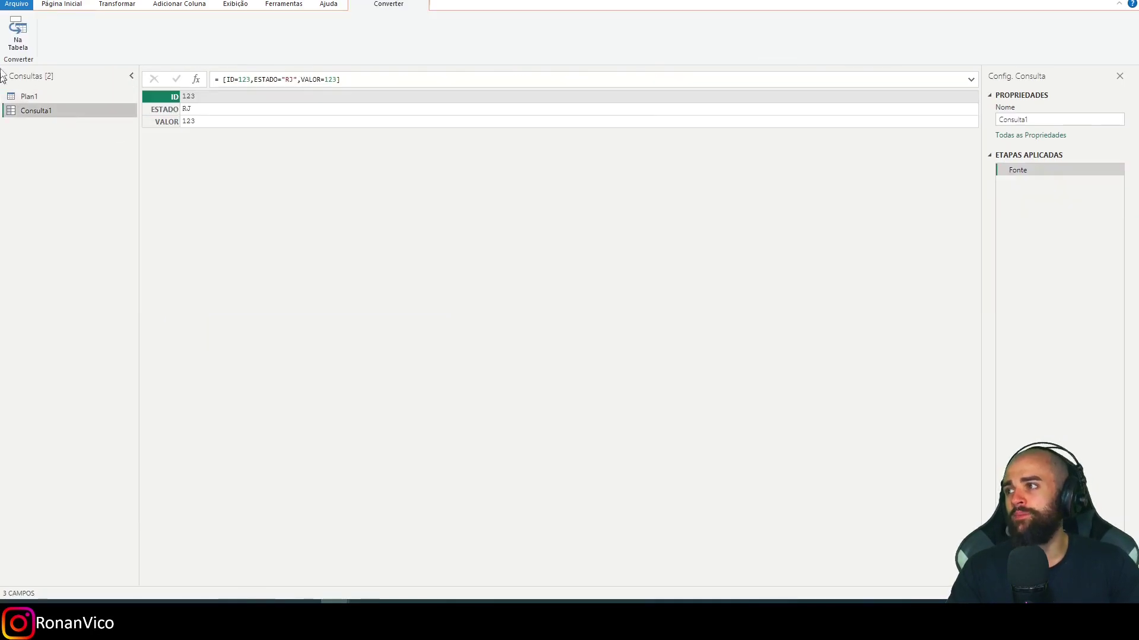
drag(370, 80, 235, 82)
click(465, 168)
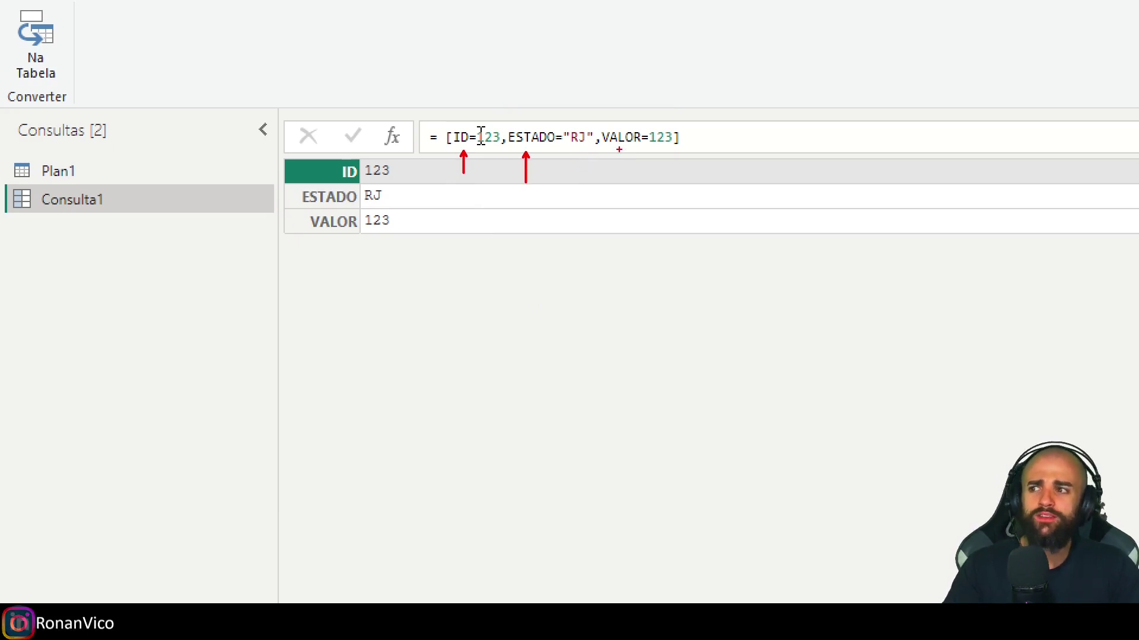
drag(621, 152, 621, 202)
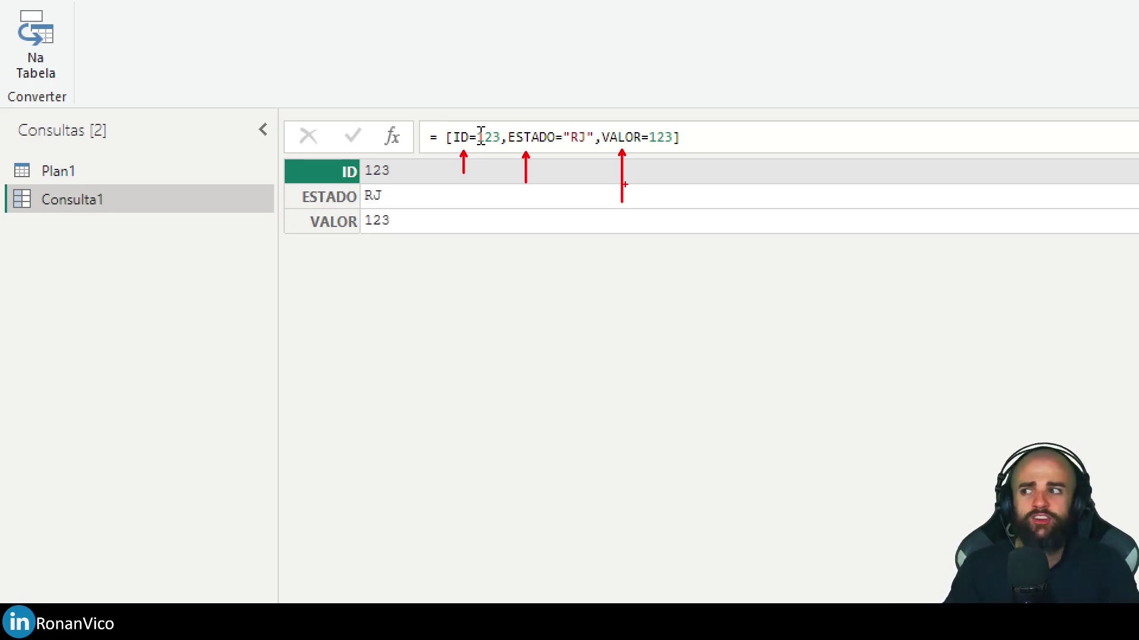
key(Escape)
click(717, 140)
drag(717, 140, 445, 140)
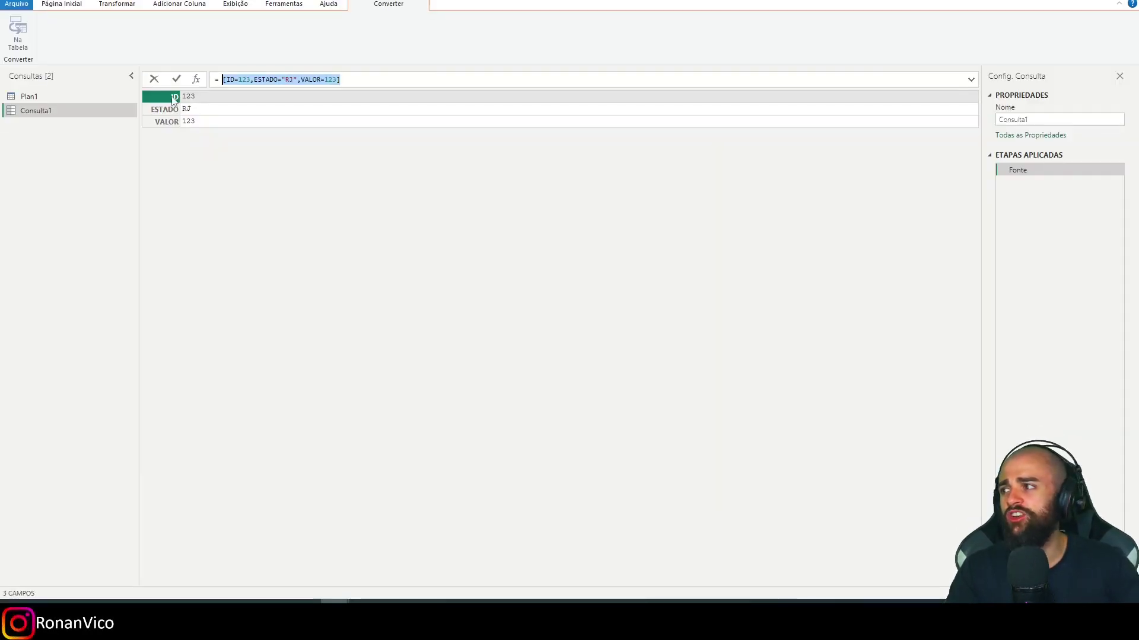
click(79, 97)
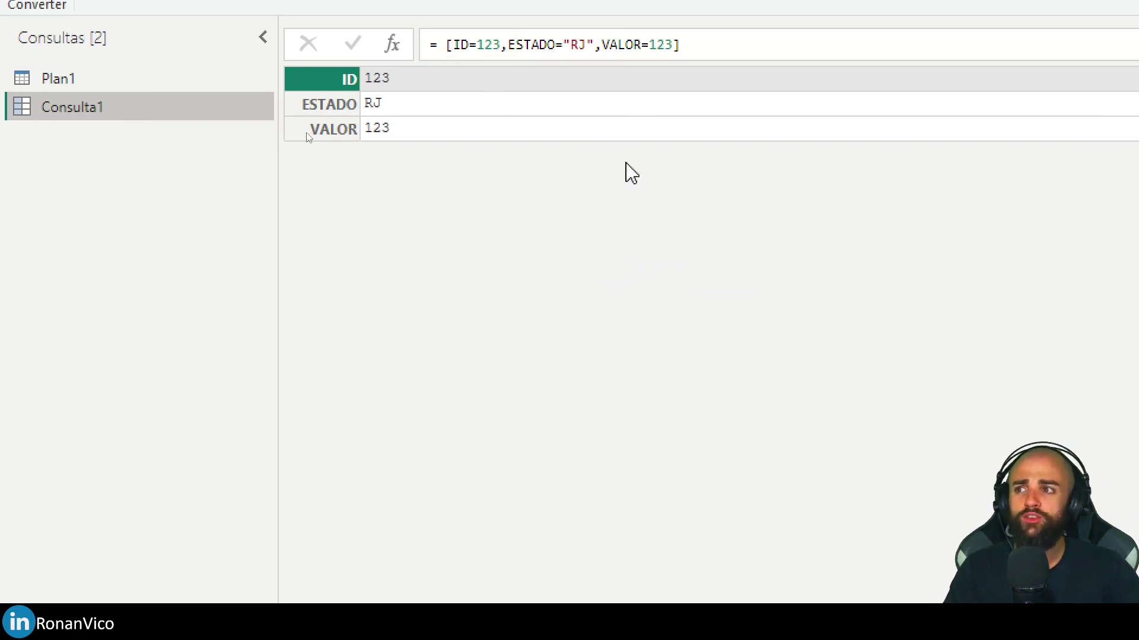
click(755, 41)
shift+click(437, 45)
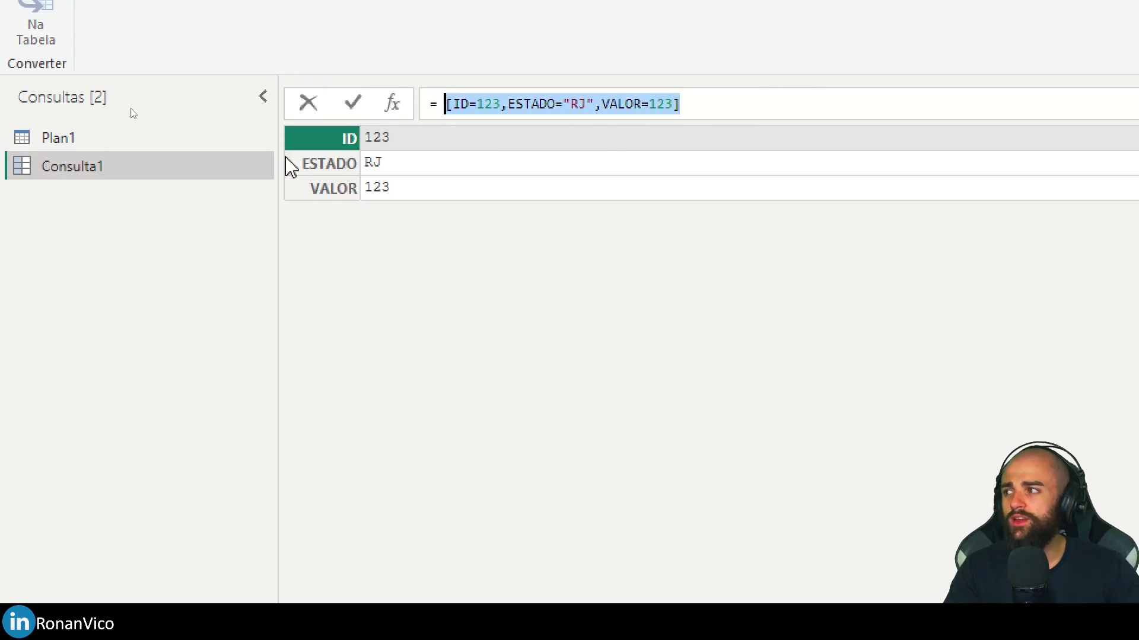
Open Plan1's code in the Advanced Editor and add a comma and a new line after the #"Tipo Alterado" step
click(135, 142)
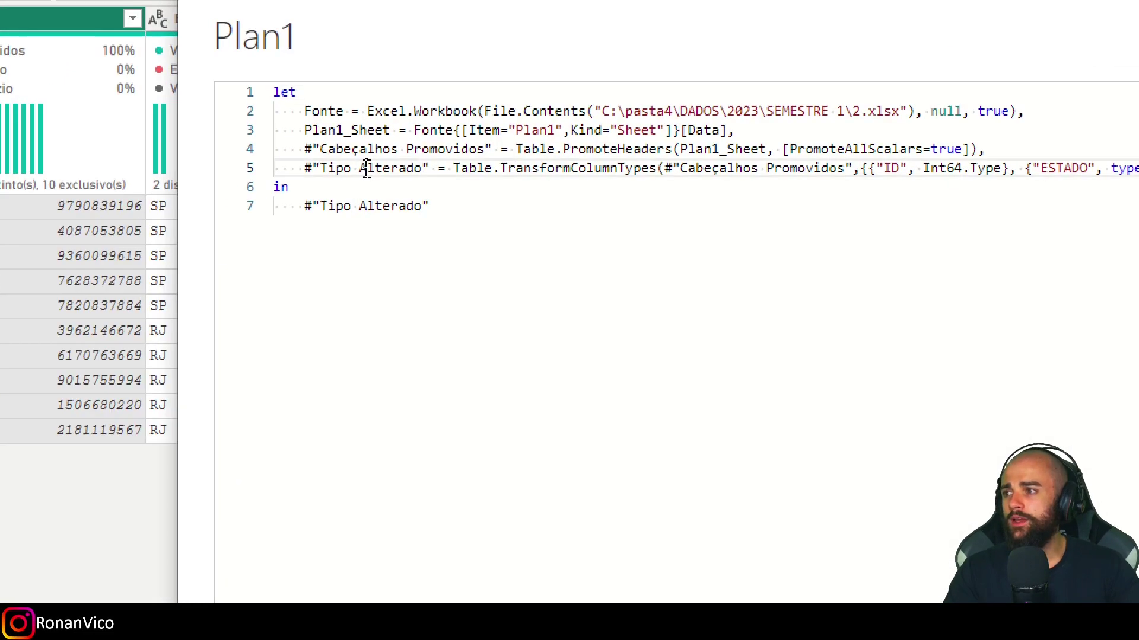
click(366, 168)
key(End)
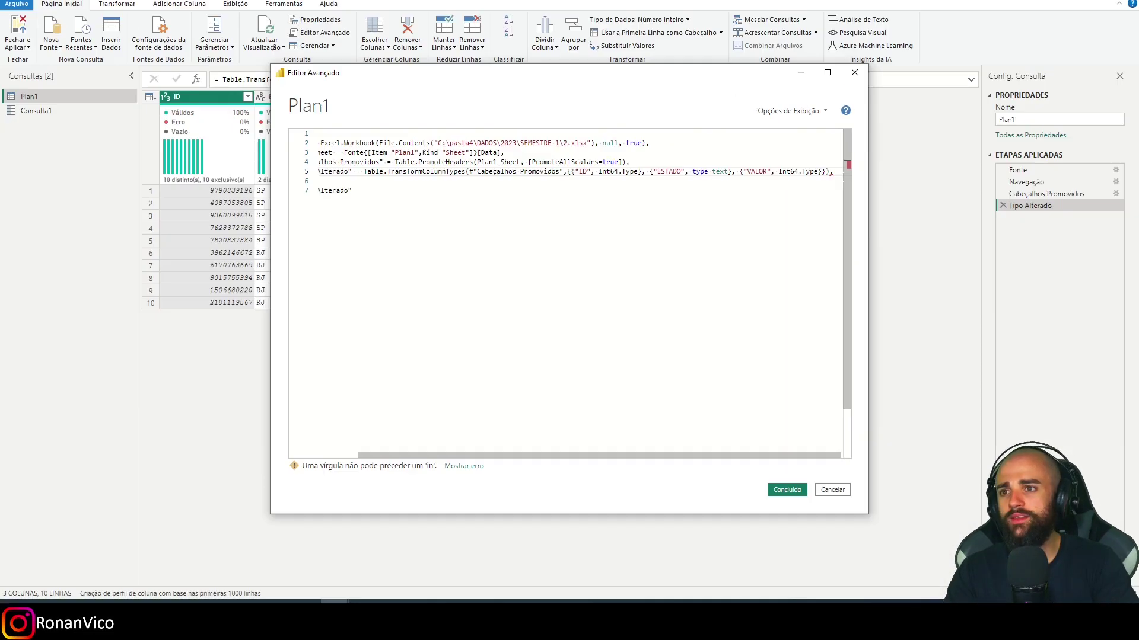
key(Return)
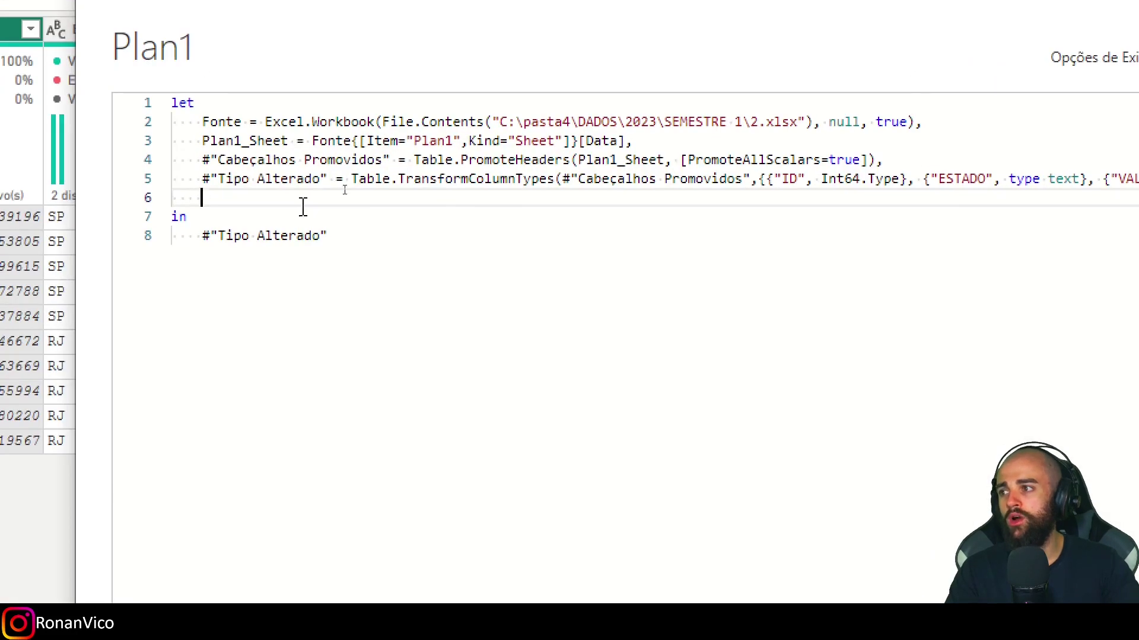
Name the new step #"Registro novo a ser utilizado", replacing the first version of the name written without spaces
text(registroNovoASerUtilizado)
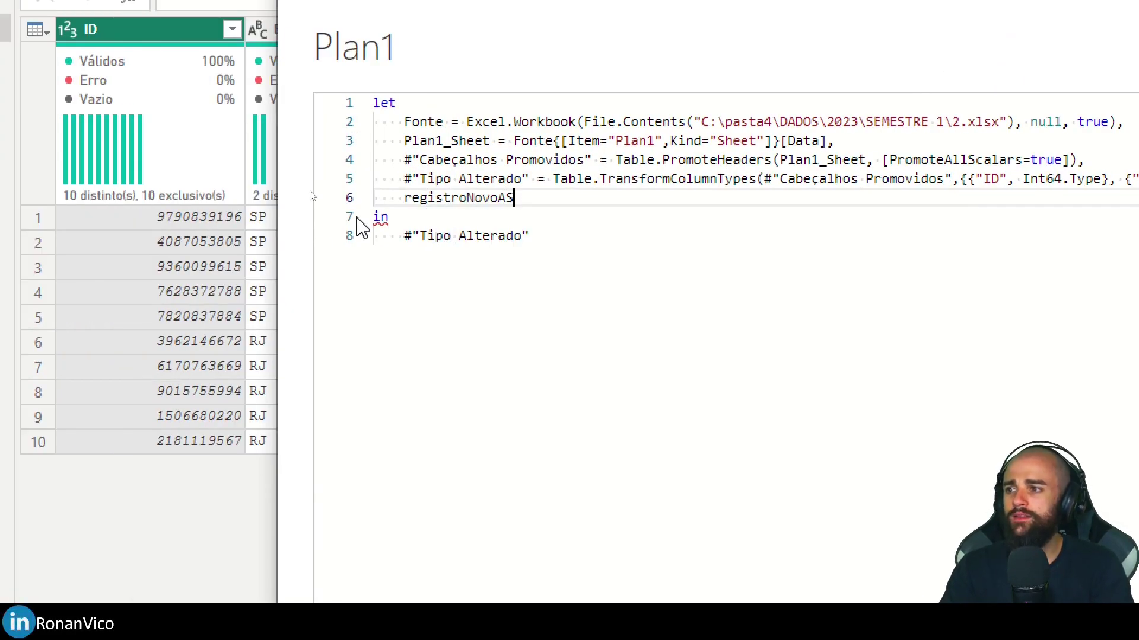
key(shift+Home)
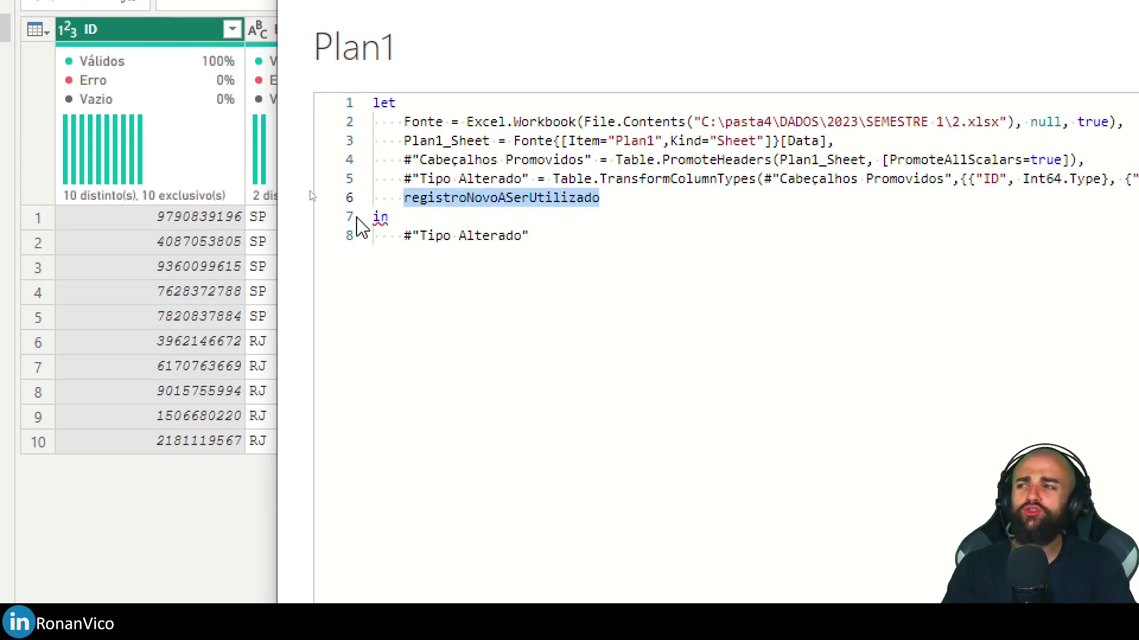
text(#")
key(BackSpace)
key(BackSpace)
key(BackSpace)
text(#"Registro novo a ser utilizadop)
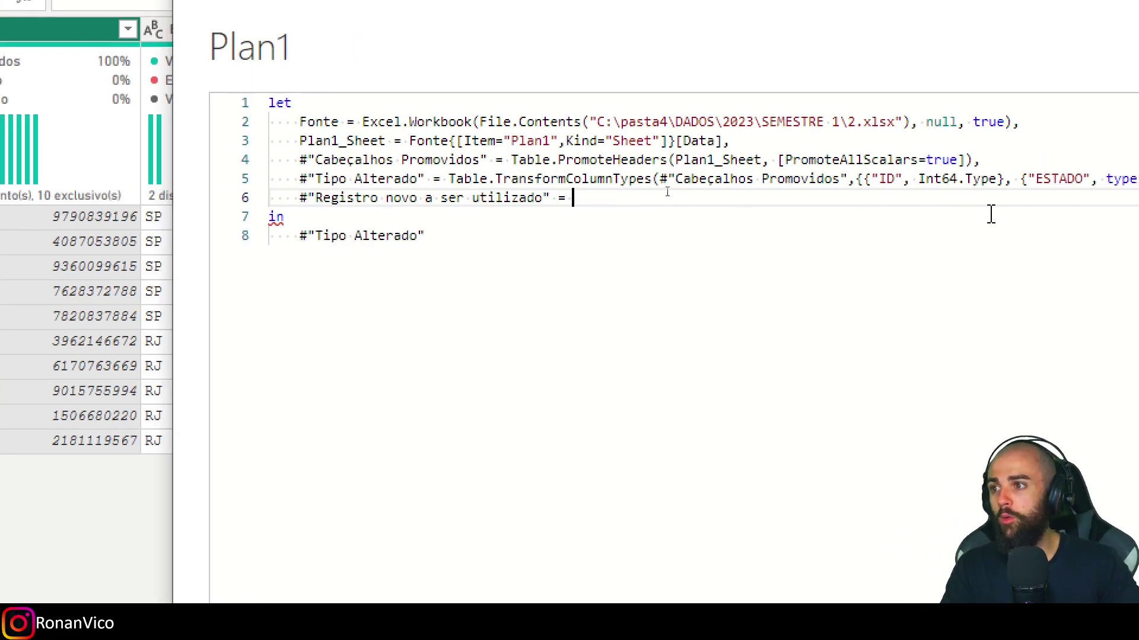
Define #"Registro novo a ser utilizado" as the record [ID=123,ESTADO="RJ",VALOR=123]
click(274, 83)
click(518, 83)
click(498, 83)
text([ID)
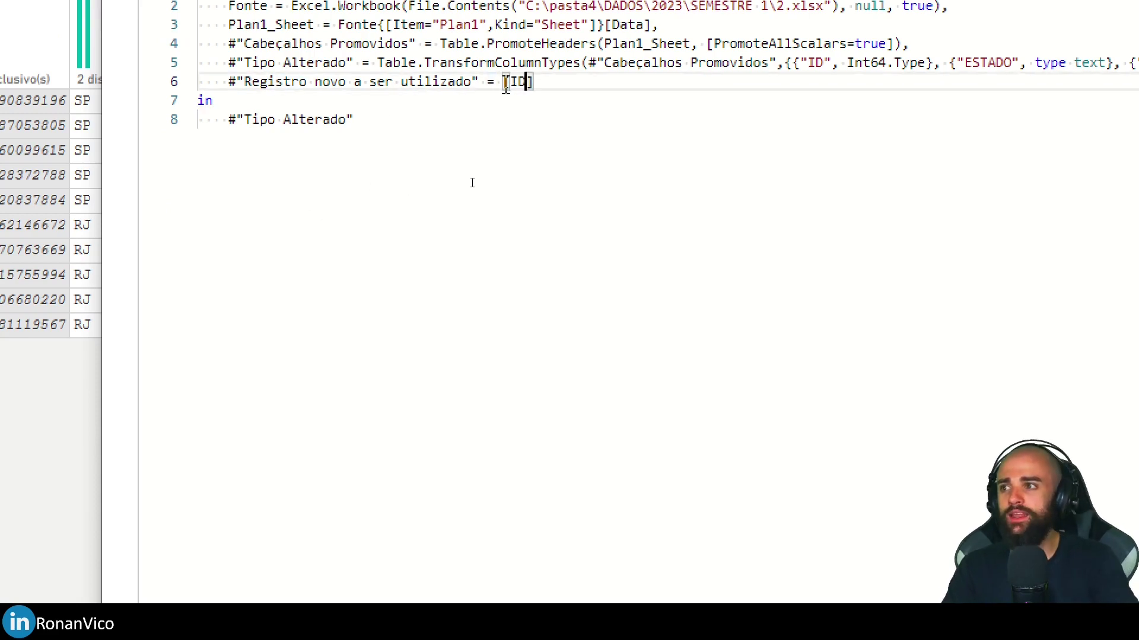
text(=123,ESTADO="RJ)
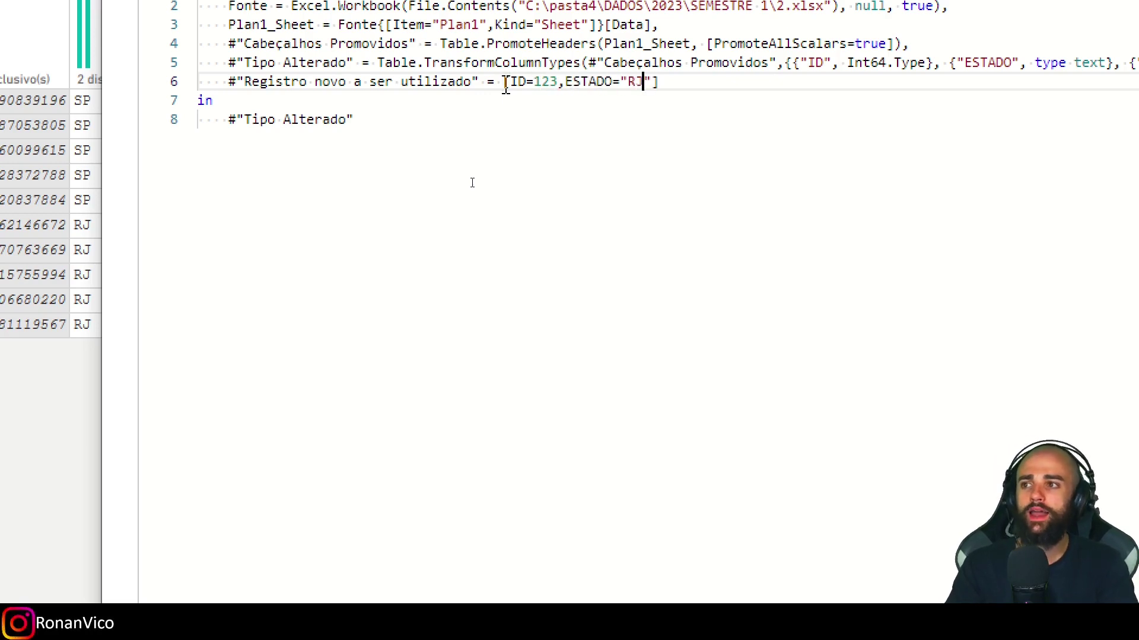
text(",")
key(BackSpace)
text(VALOR=123)
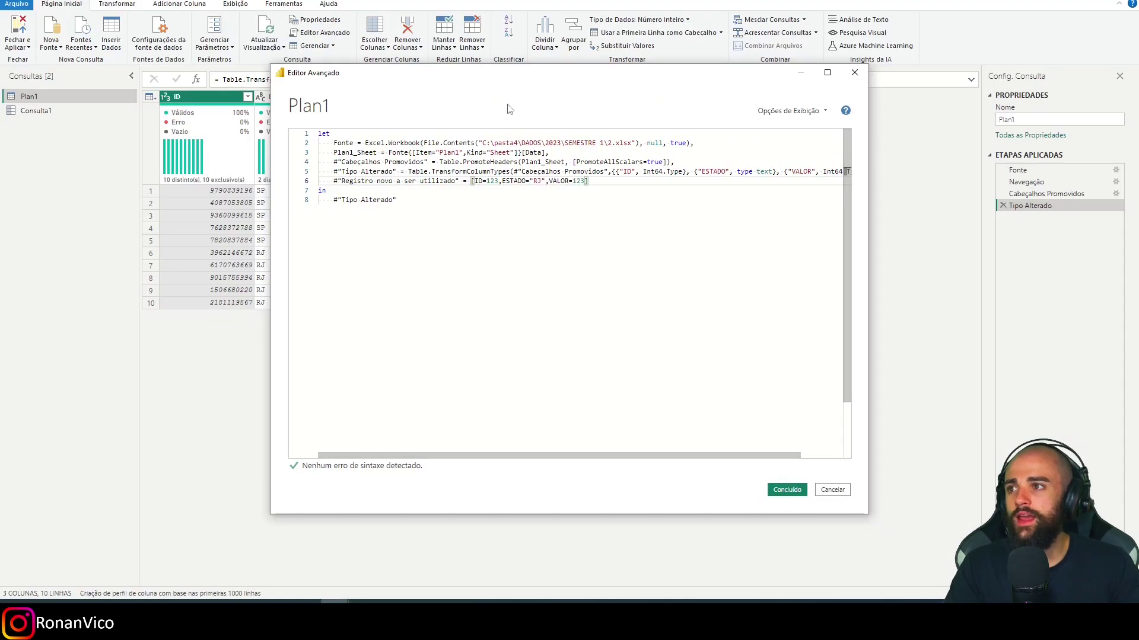
Make #"Registro novo a ser utilizado" the result returned after "in" in Plan1's code and apply the change
drag(507, 72, 367, 185)
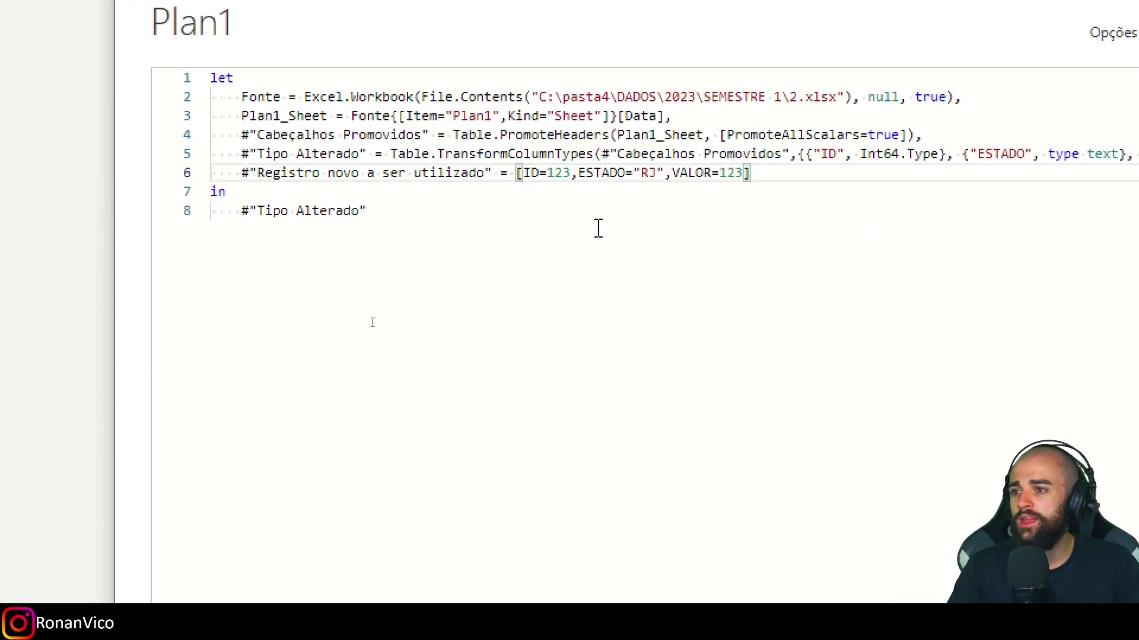
drag(500, 173, 243, 178)
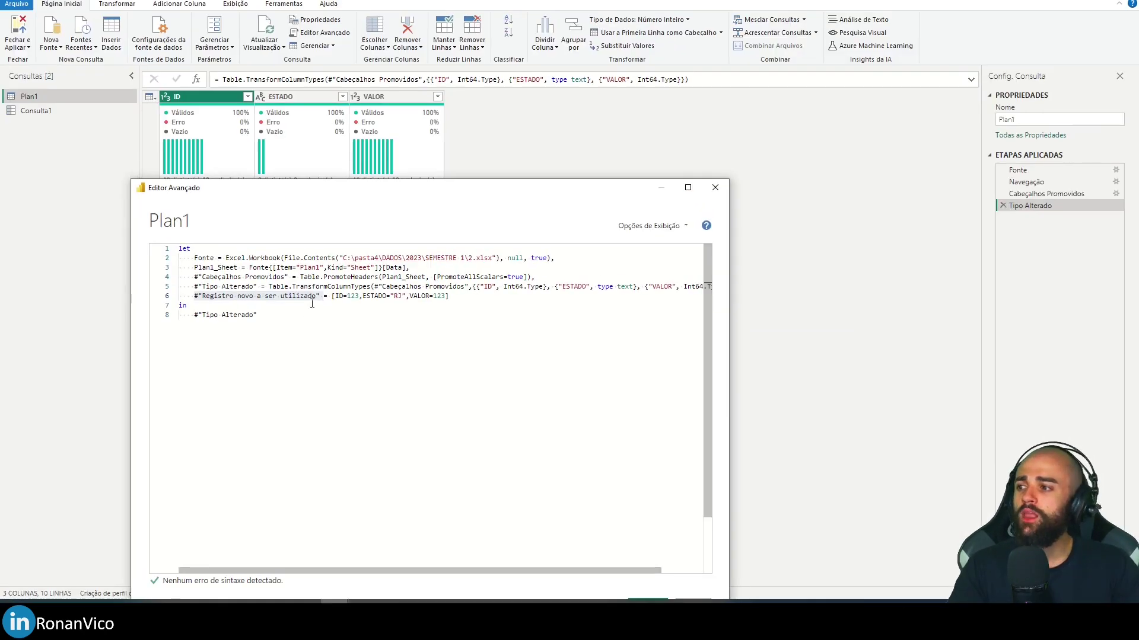
drag(322, 296, 192, 296)
key(ctrl+c)
drag(256, 315, 192, 315)
key(ctrl+v)
drag(333, 190, 387, 62)
click(691, 478)
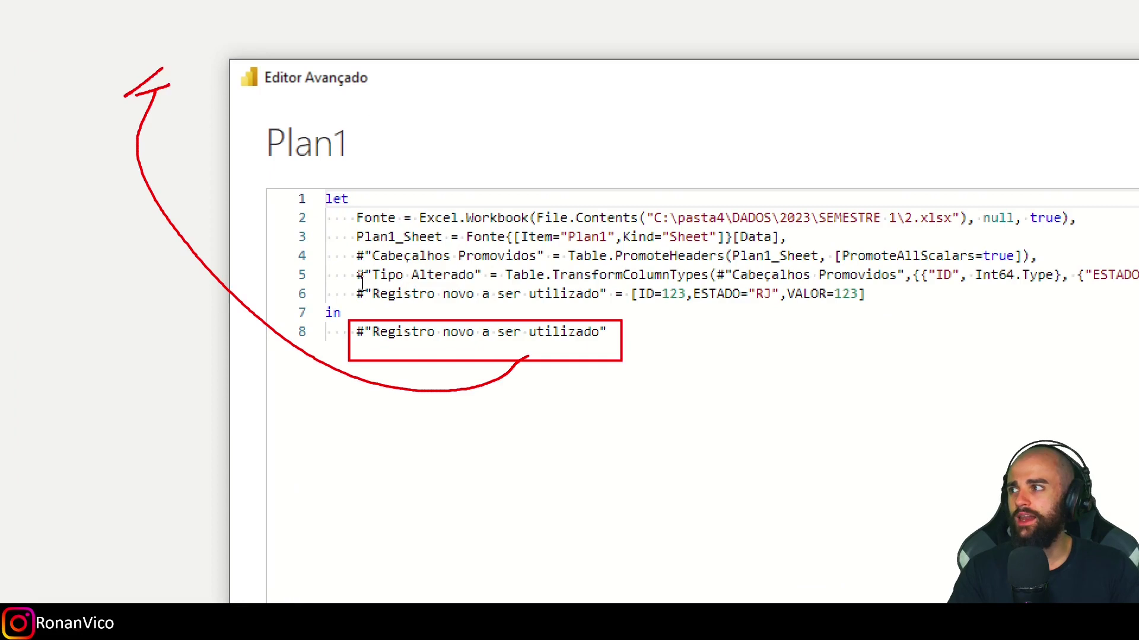
Return #"Tipo Alterado" after "in" in Plan1's code again and apply the change
drag(339, 275, 472, 276)
key(ctrl+c)
drag(590, 332, 343, 333)
key(ctrl+v)
click(823, 590)
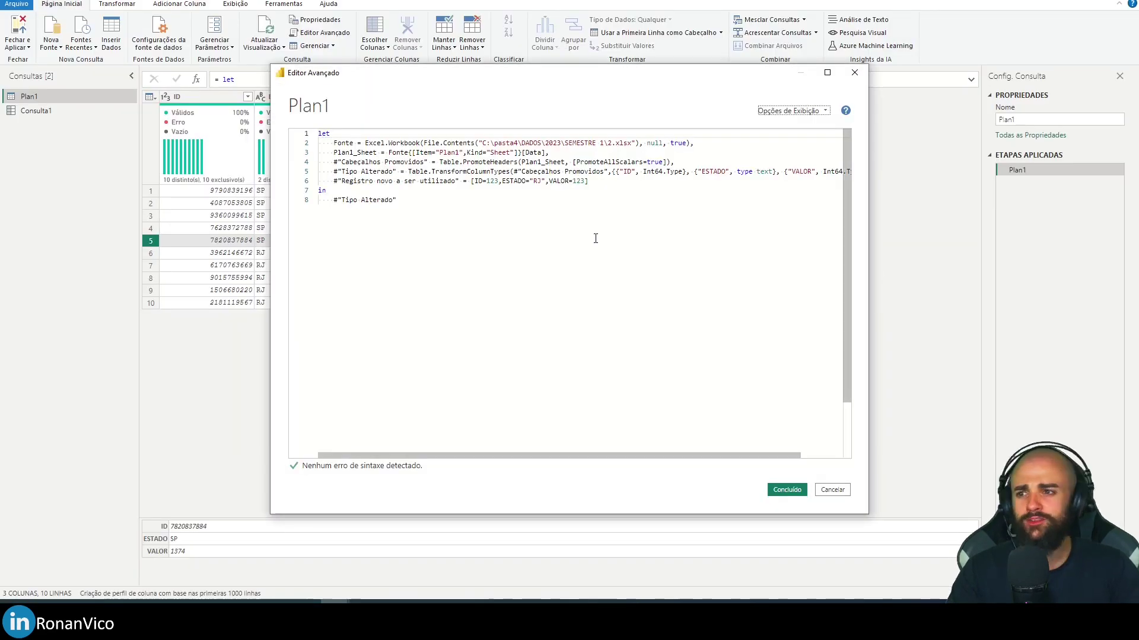
Add a new step named TABELA_COM_LINHA_5_ALTERADA below the #"Registro novo a ser utilizado" record in Plan1's code
click(593, 181)
text(,)
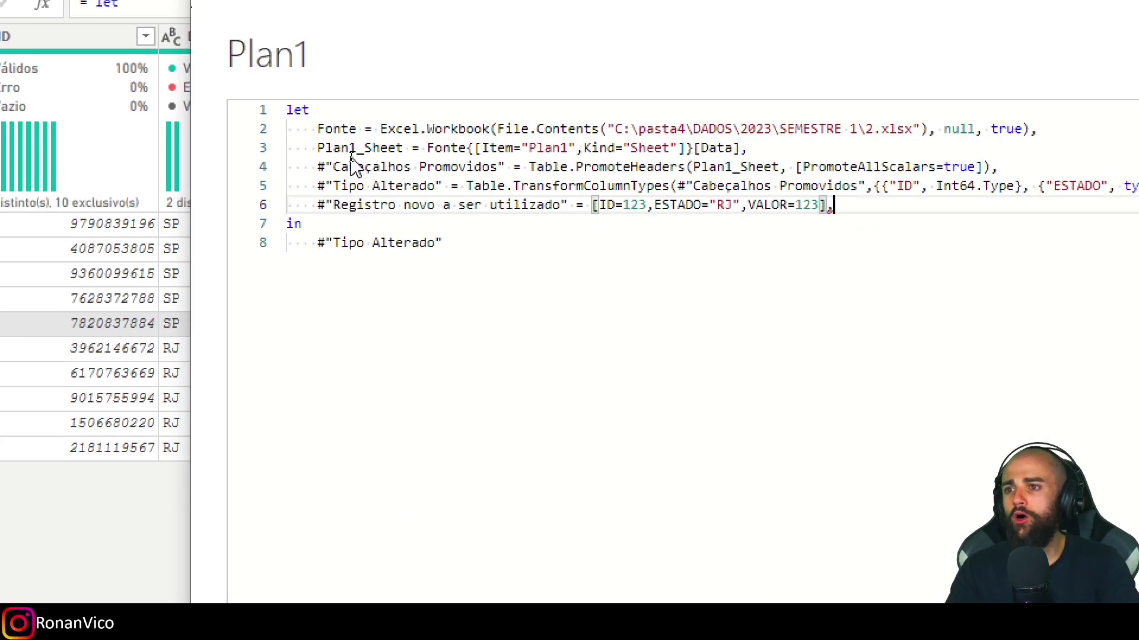
key(Return)
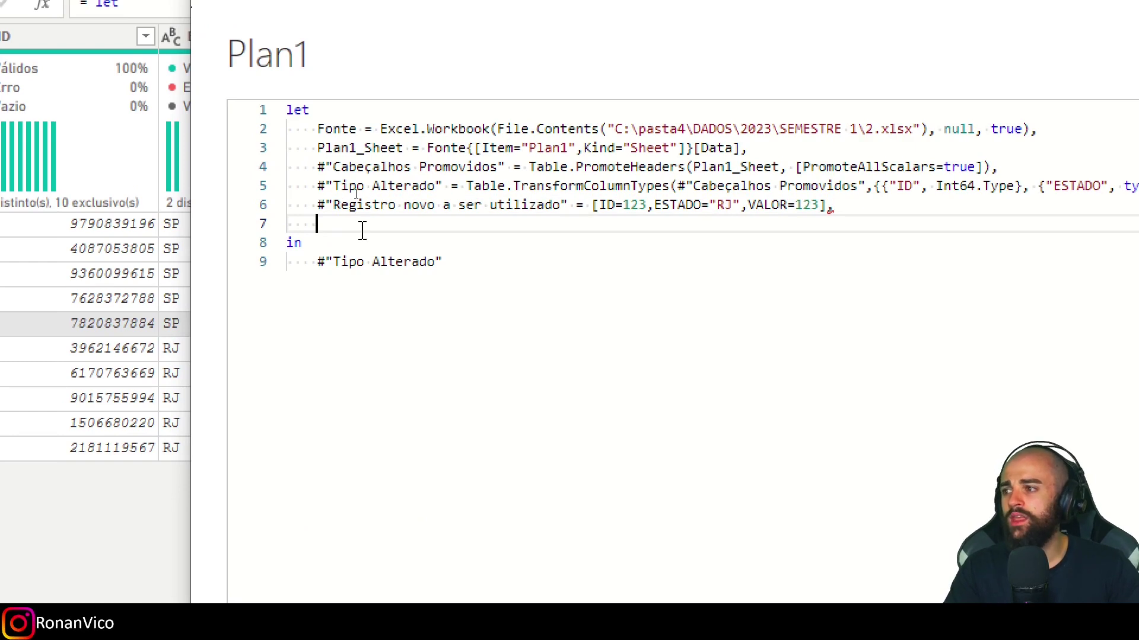
text(TABELA_COM_)
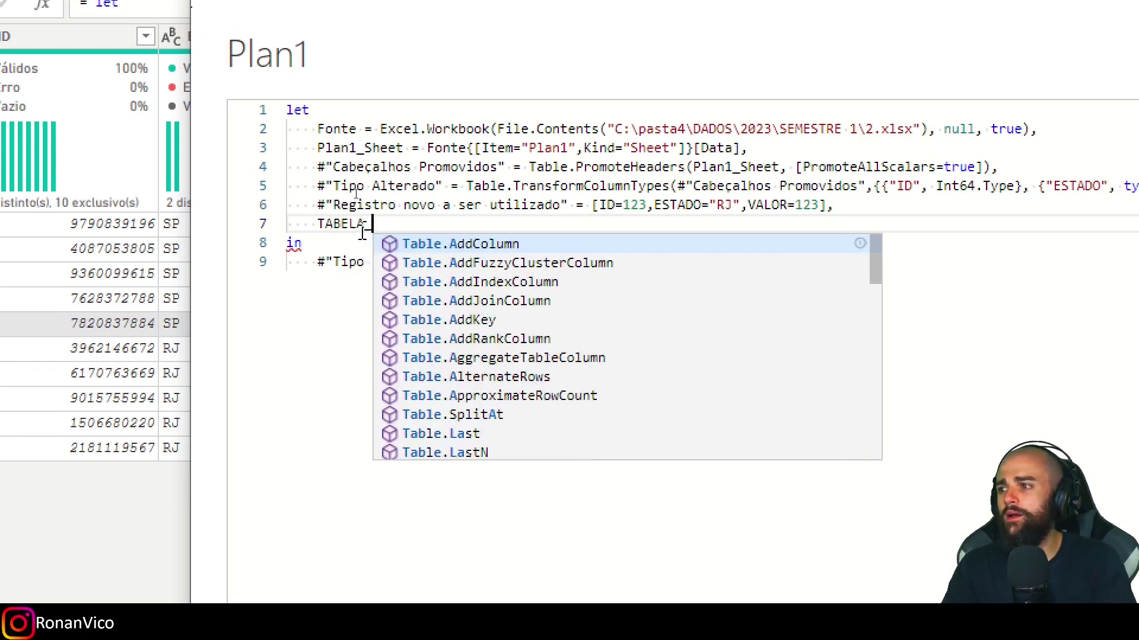
text(LINHA_5_ALTERADA = )
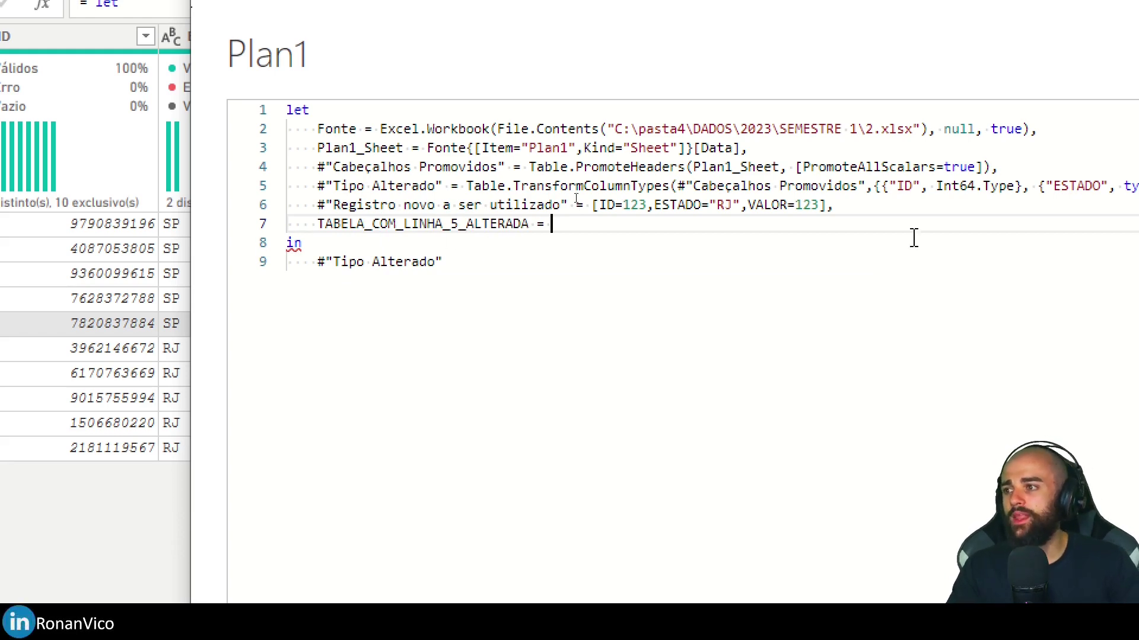
Start the formula of TABELA_COM_LINHA_5_ALTERADA with the Table.ReplaceRows function
text(Table.)
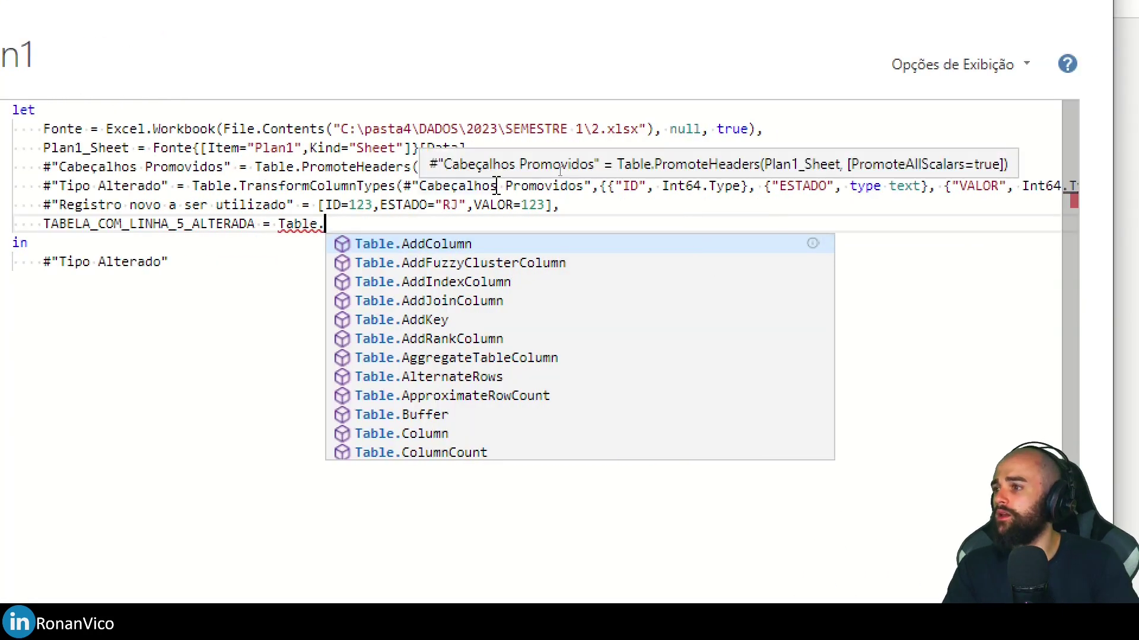
text(ReplaceRows)
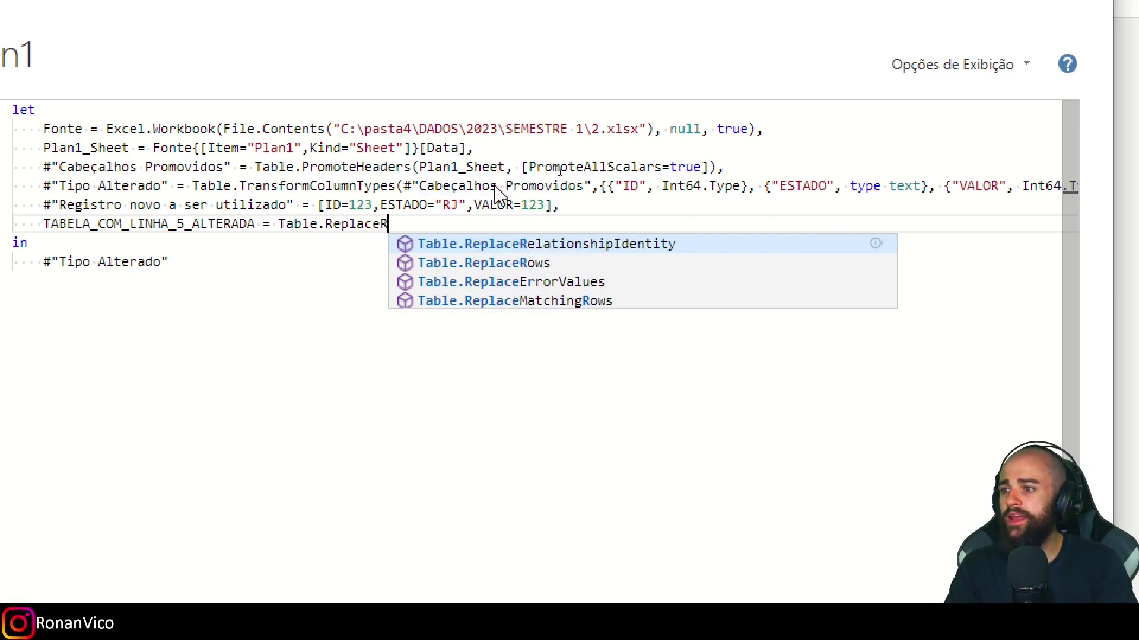
text(()
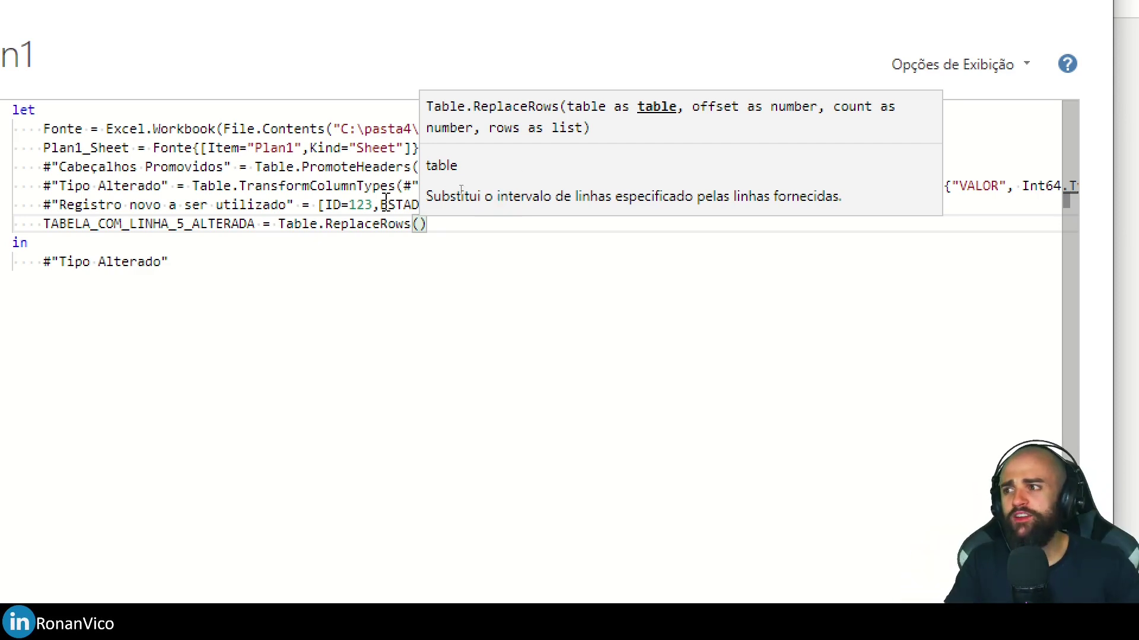
mouse_move(272, 315)
mouse_down()
mouse_move(452, 383)
mouse_move(502, 386)
mouse_up()
mouse_move(265, 313)
mouse_down()
mouse_move(246, 334)
mouse_move(260, 339)
mouse_up()
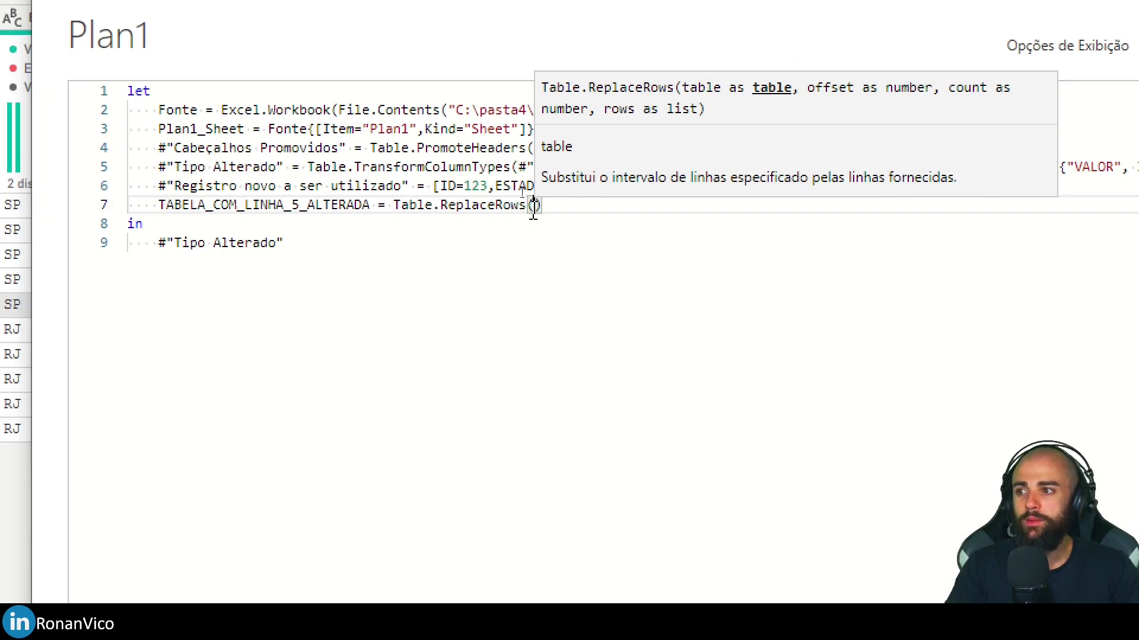
Pass the #"Tipo Alterado" step as the table argument of Table.ReplaceRows
drag(158, 167, 285, 167)
key(ctrl+c)
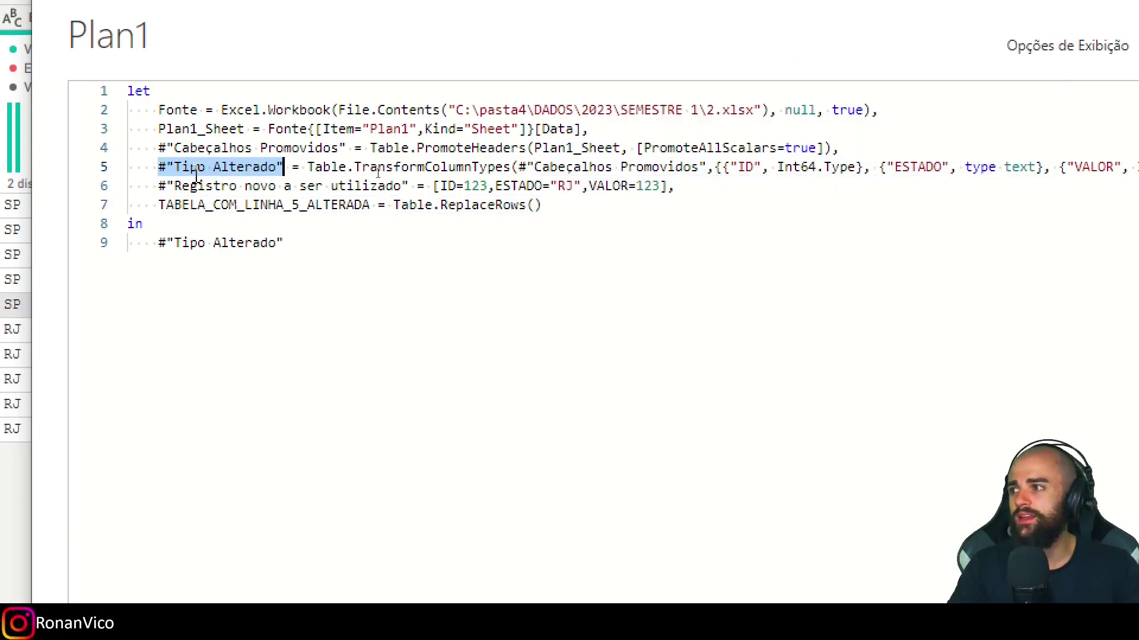
drag(165, 156, 300, 176)
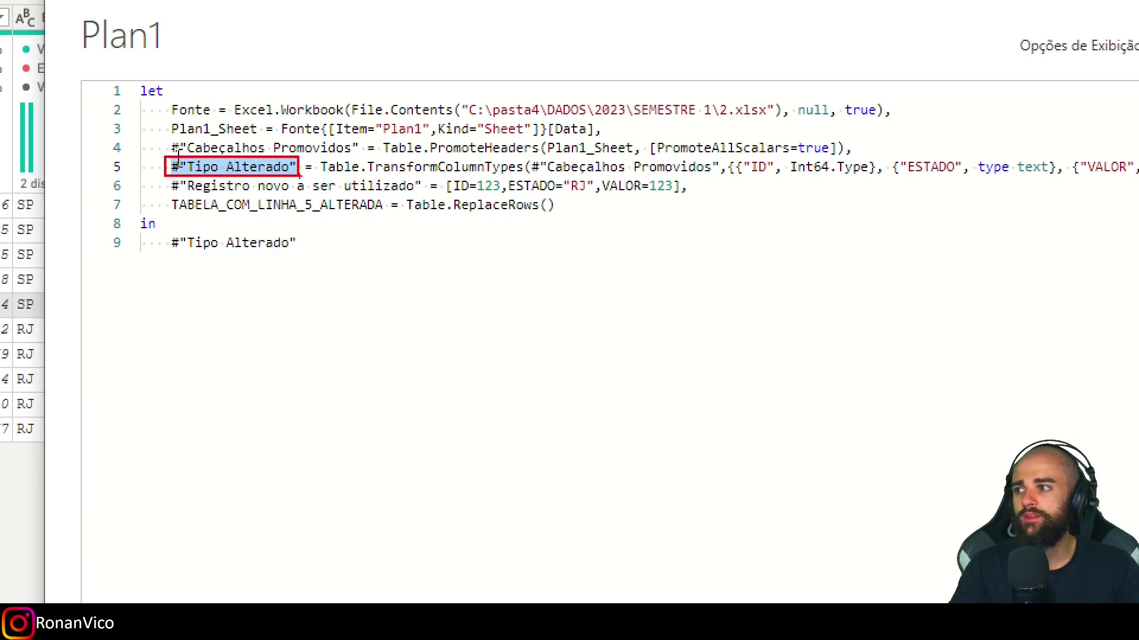
drag(130, 129, 52, 197)
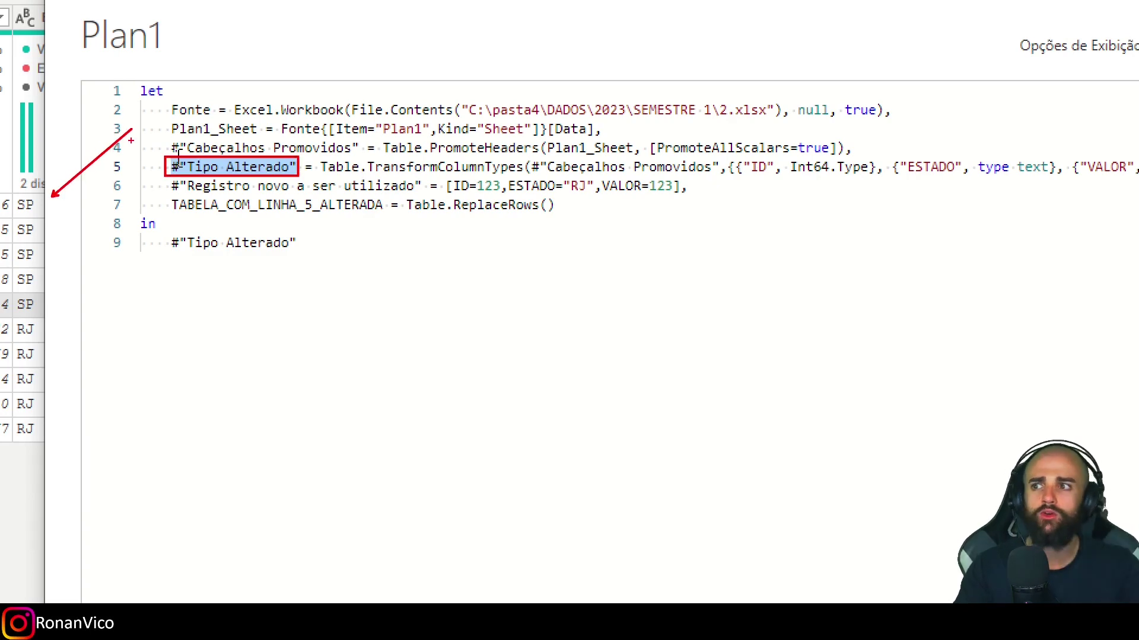
key(Escape)
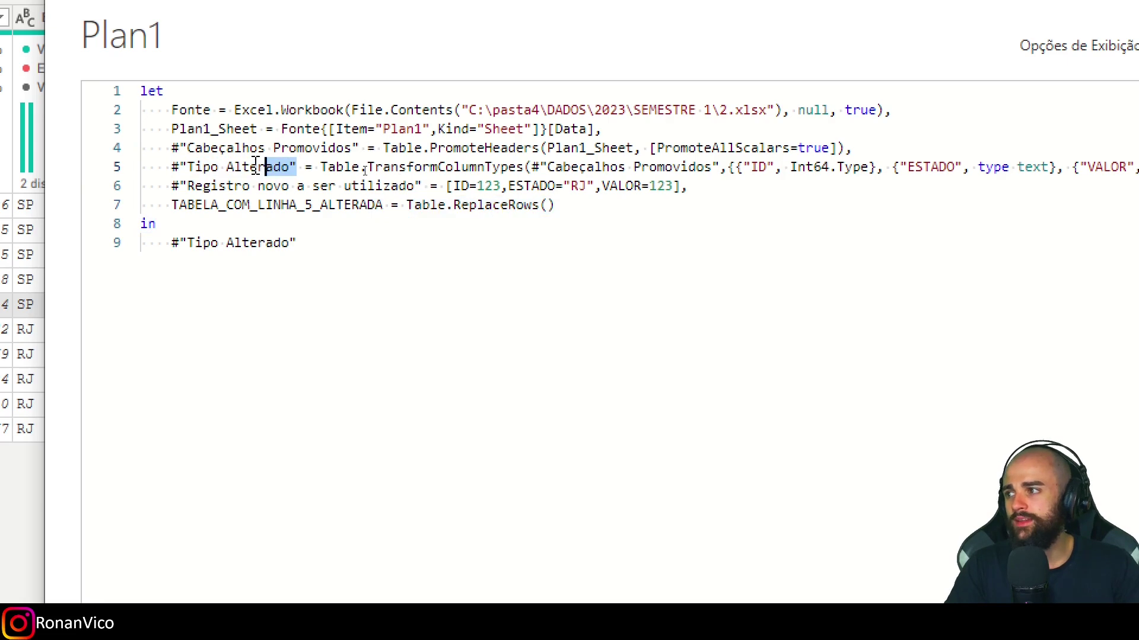
click(549, 206)
key(ctrl+v)
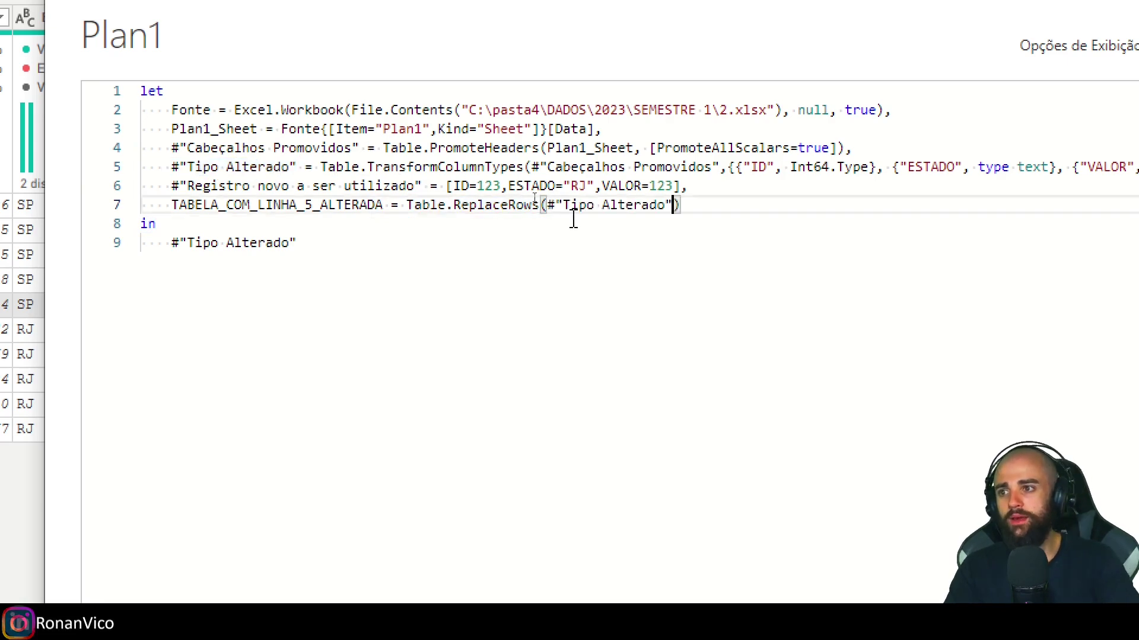
Set the offset argument of Table.ReplaceRows to 4 and the count argument to 1
text(,)
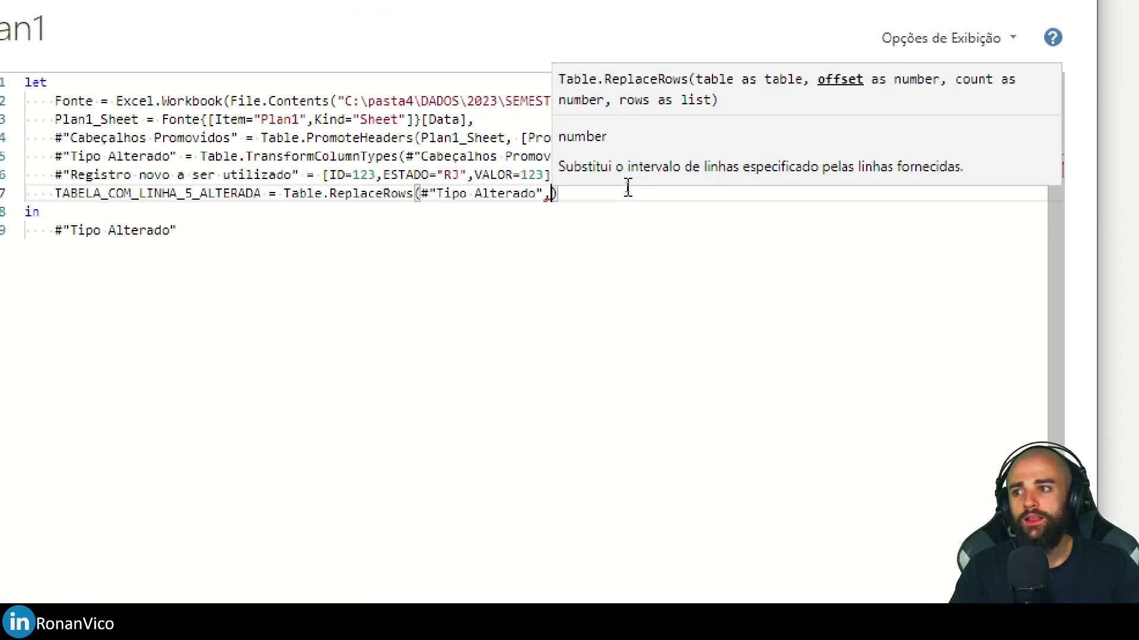
text(4)
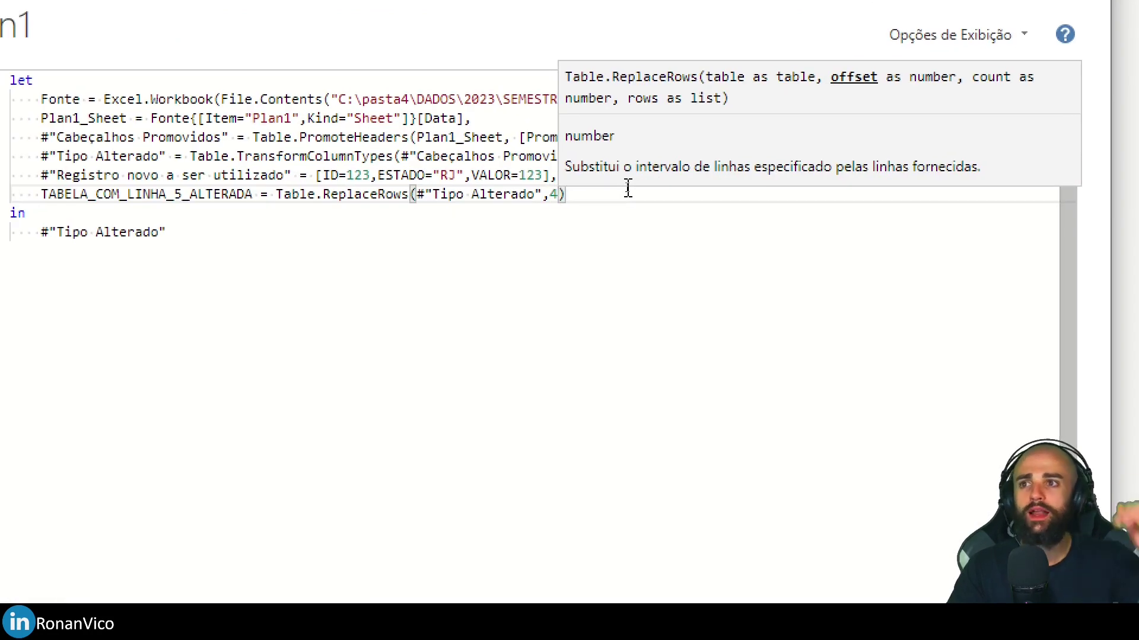
text(,)
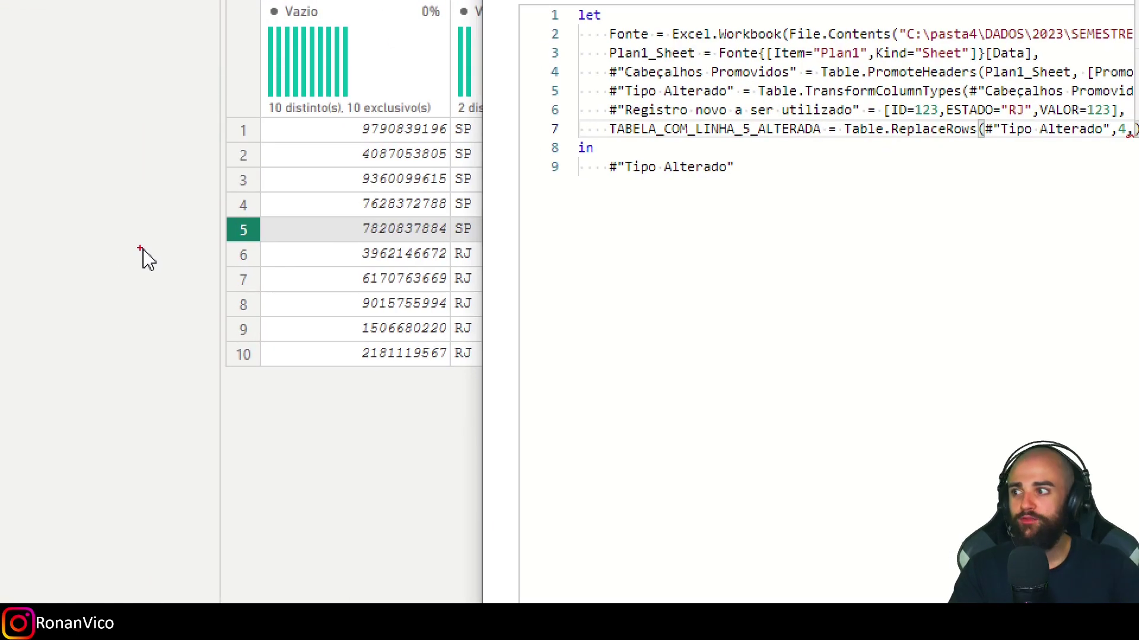
mouse_move(210, 249)
mouse_down()
mouse_move(248, 305)
mouse_move(323, 368)
mouse_up()
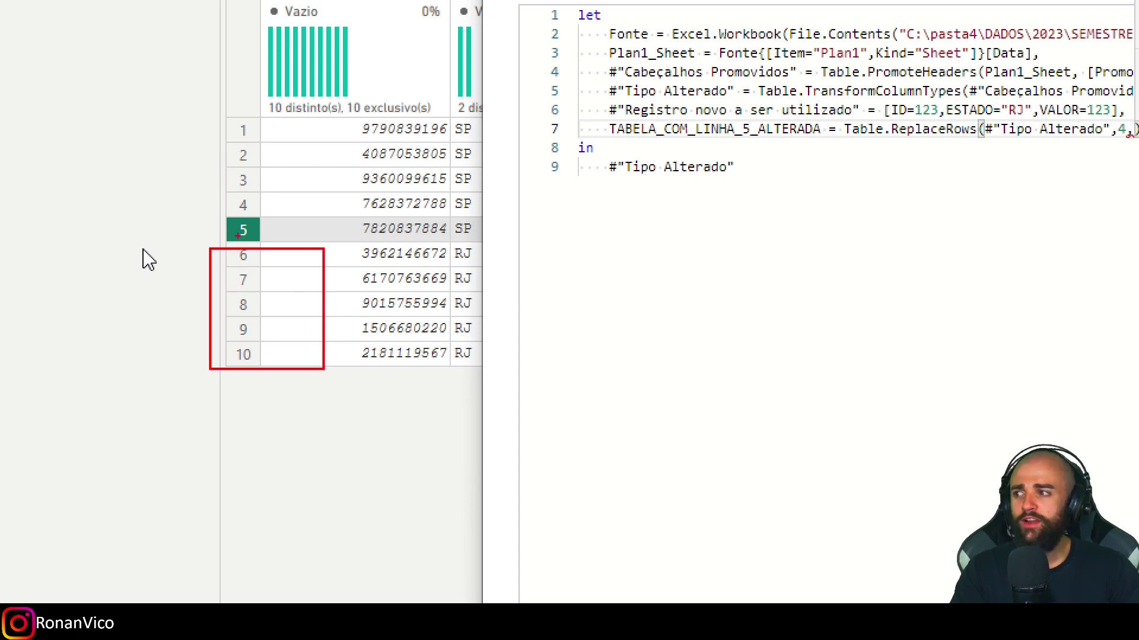
drag(213, 218, 202, 219)
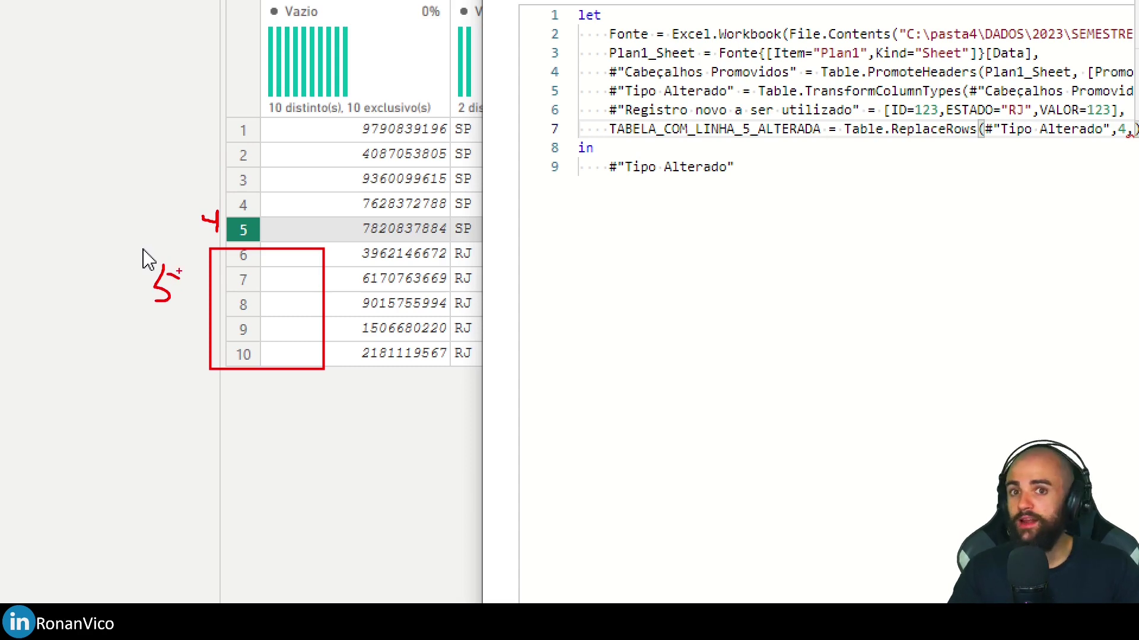
key(Escape)
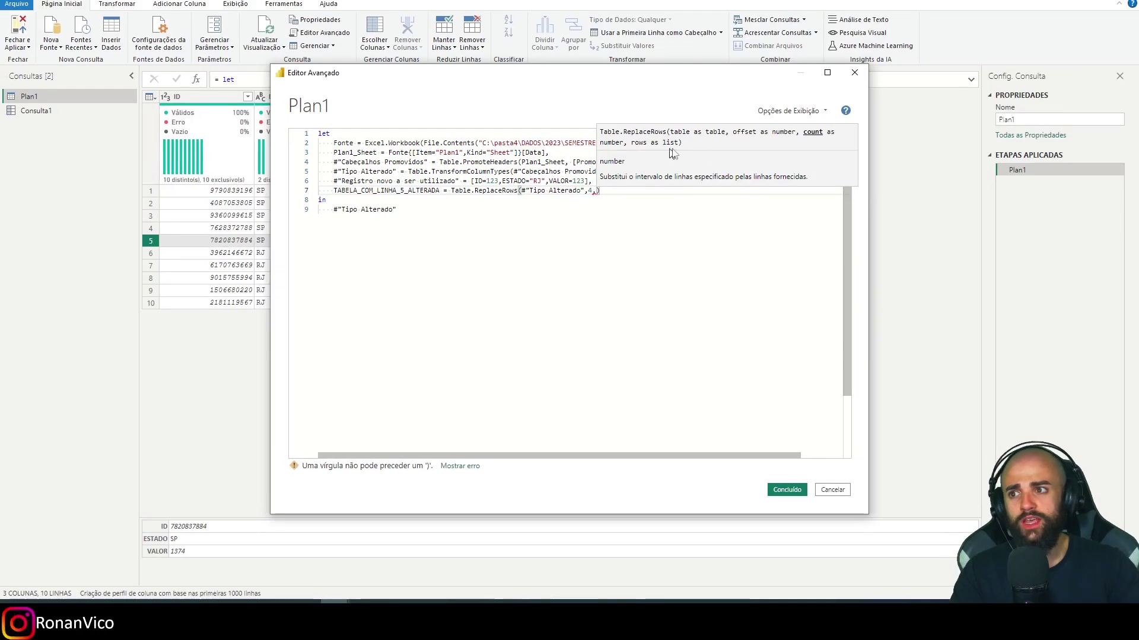
text(1)
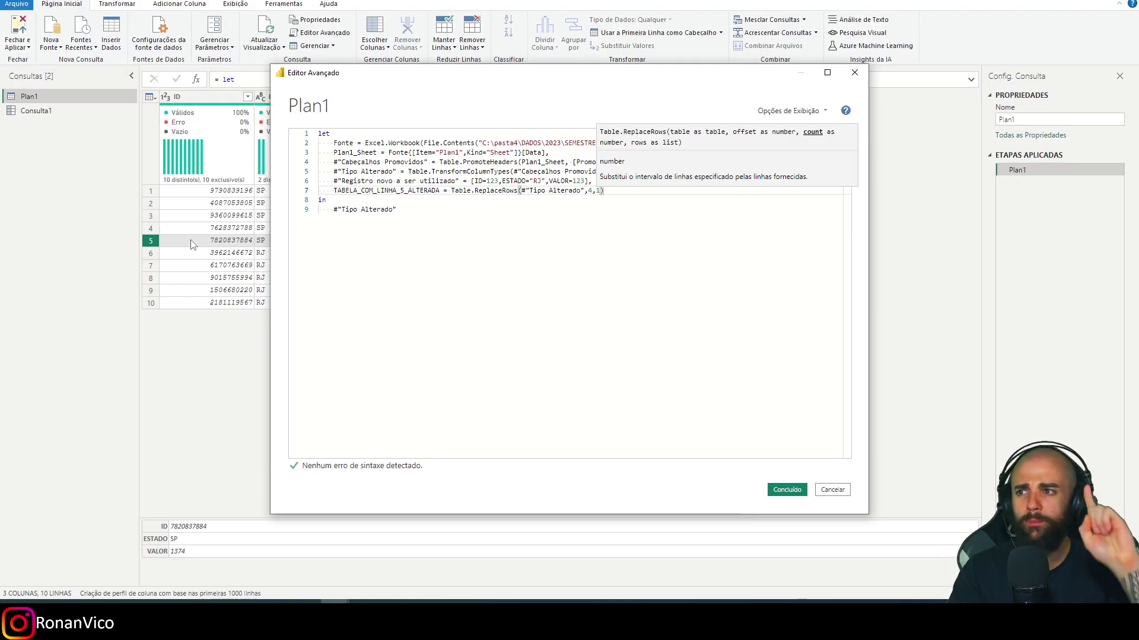
text(,)
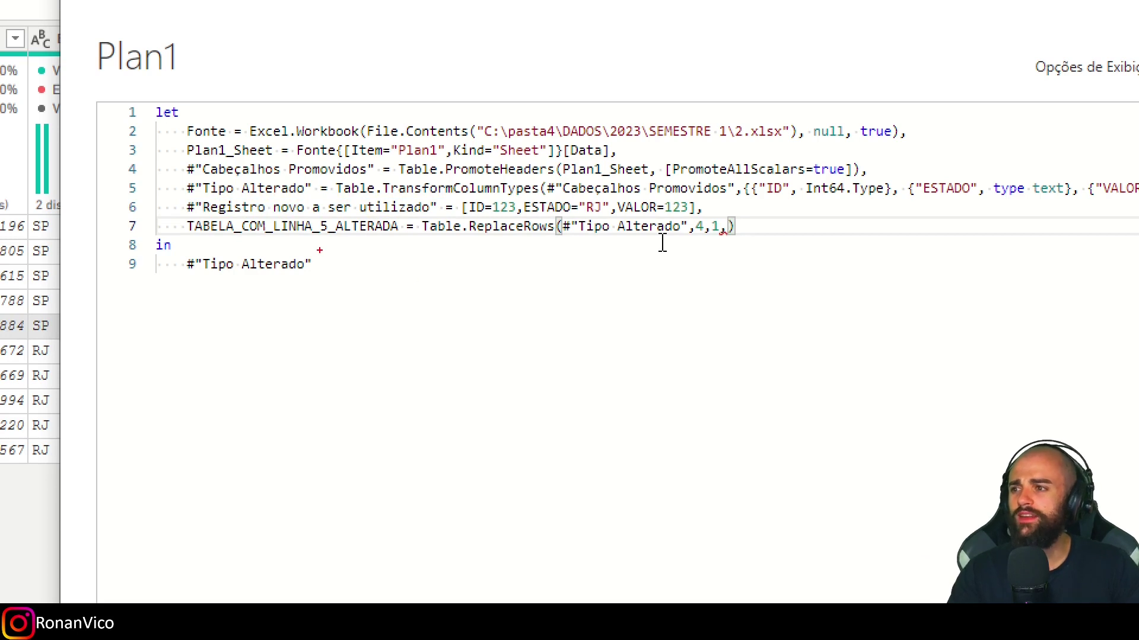
Pass the #"Registro novo a ser utilizado" record as the last argument of Table.ReplaceRows
drag(438, 207, 187, 207)
key(ctrl+c)
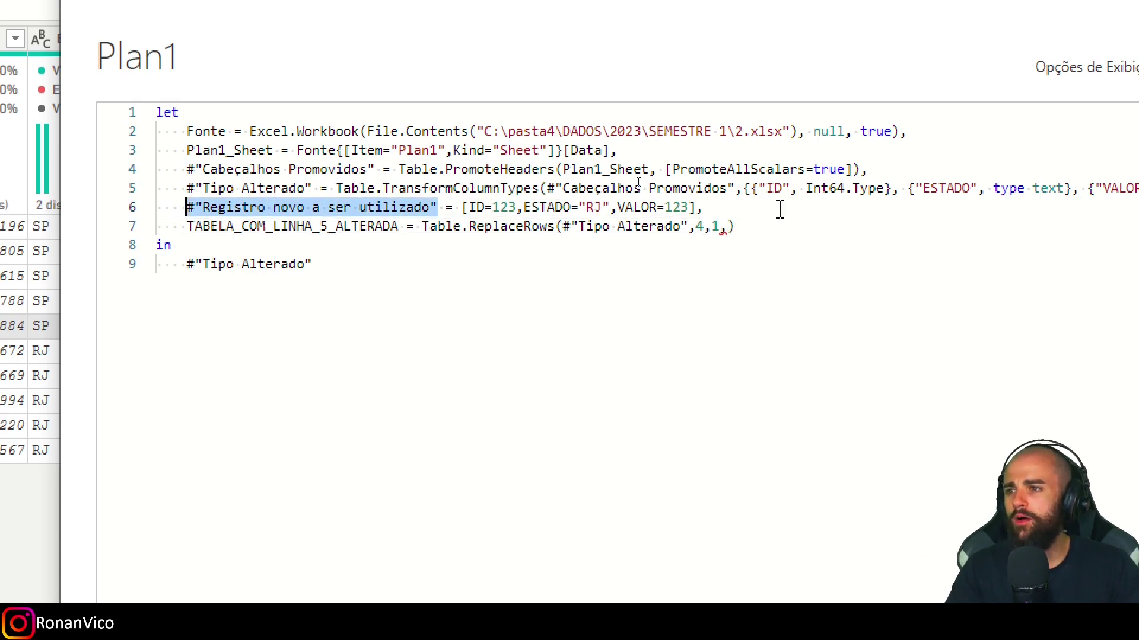
click(724, 226)
text(,)
key(ctrl+v)
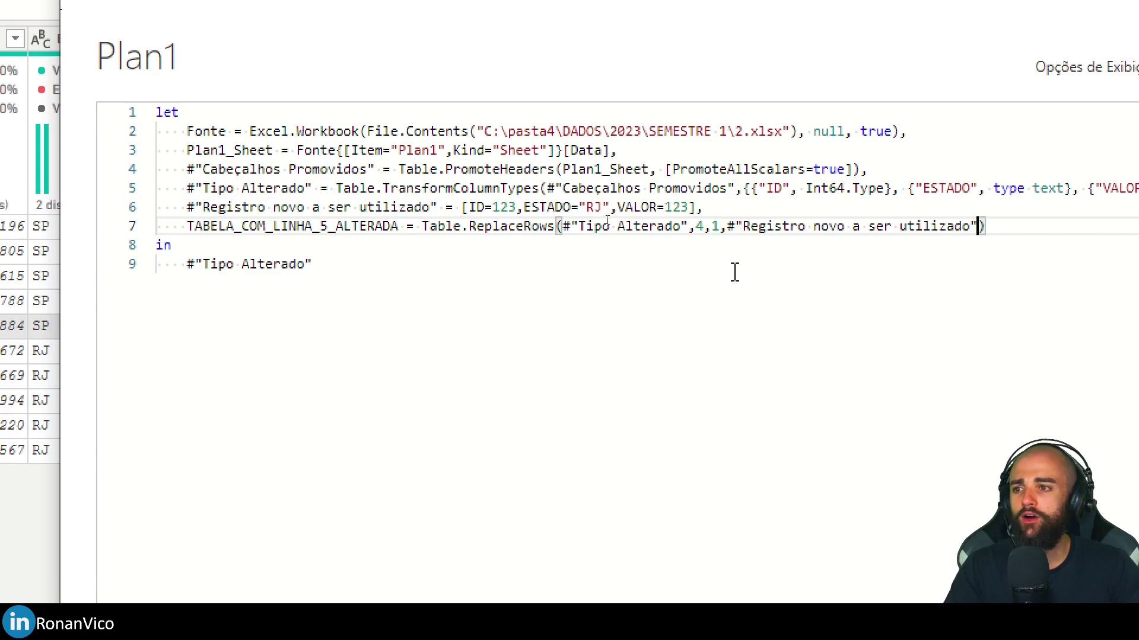
mouse_move(557, 227)
mouse_down()
mouse_move(700, 235)
mouse_move(694, 292)
mouse_up()
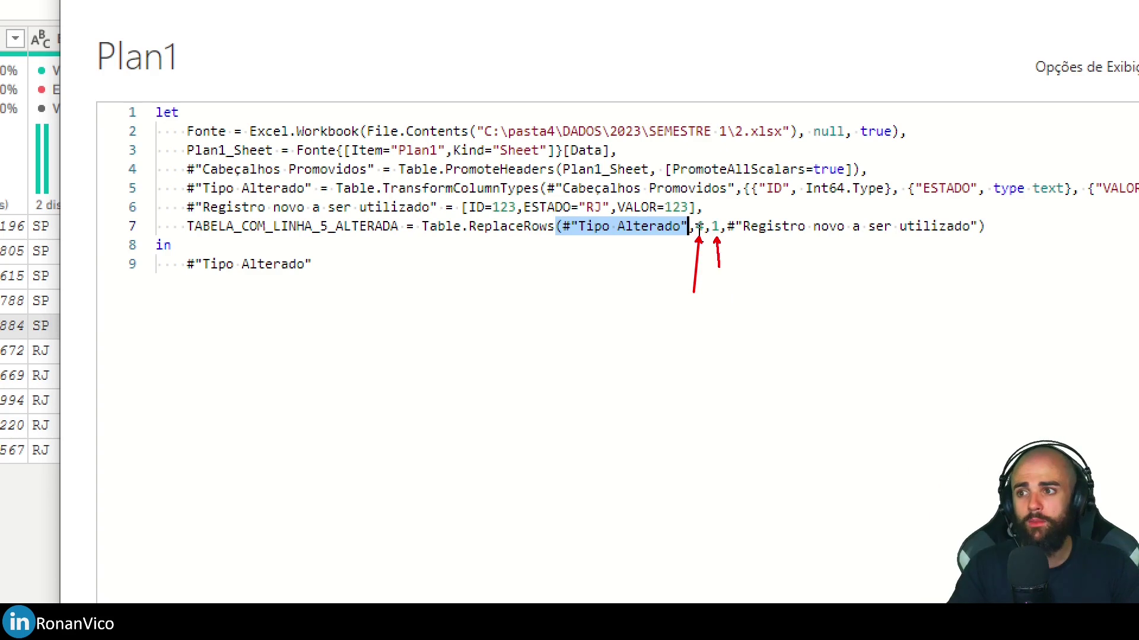
drag(838, 244, 848, 312)
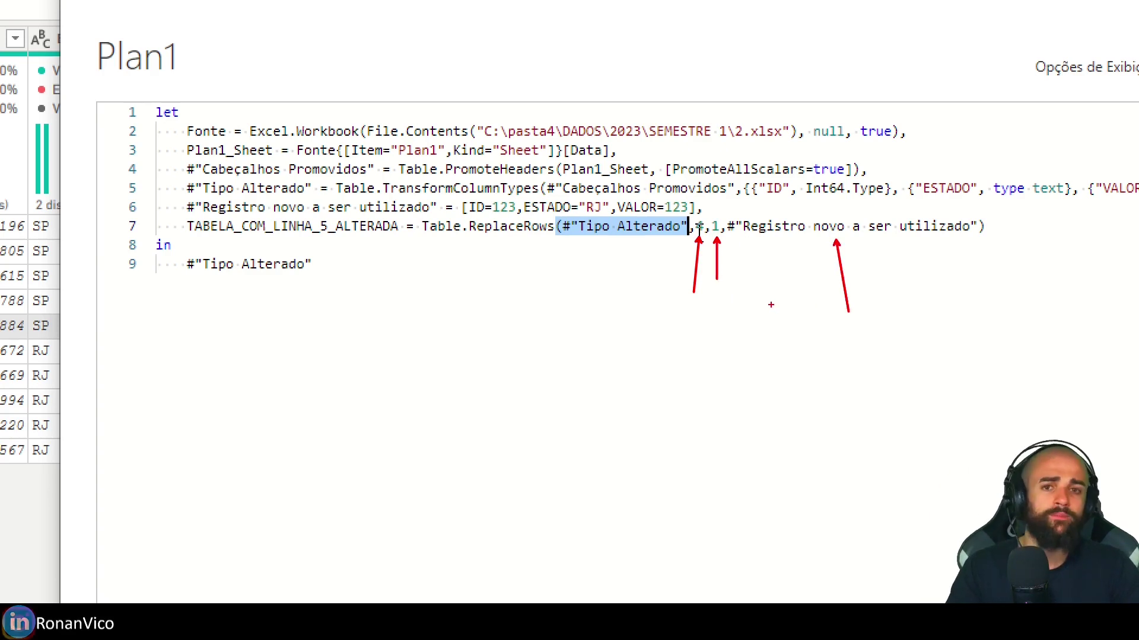
key(Escape)
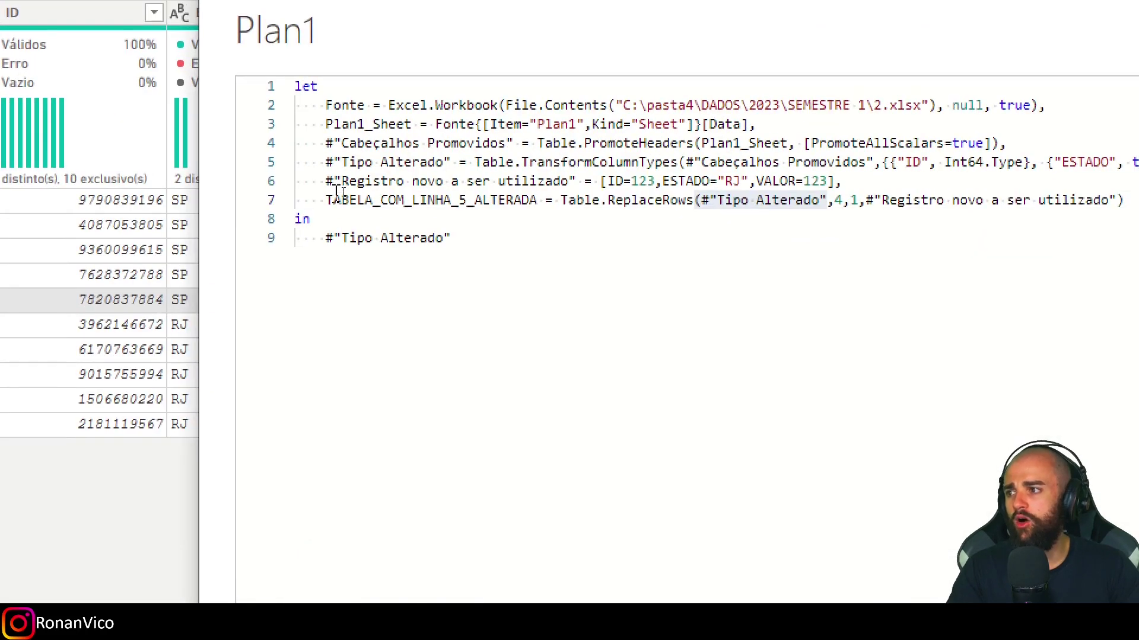
Return TABELA_COM_LINHA_5_ALTERADA as the final result of Plan1's code and apply the changes
double_click(355, 191)
key(ctrl+c)
drag(402, 209, 332, 211)
key(ctrl+v)
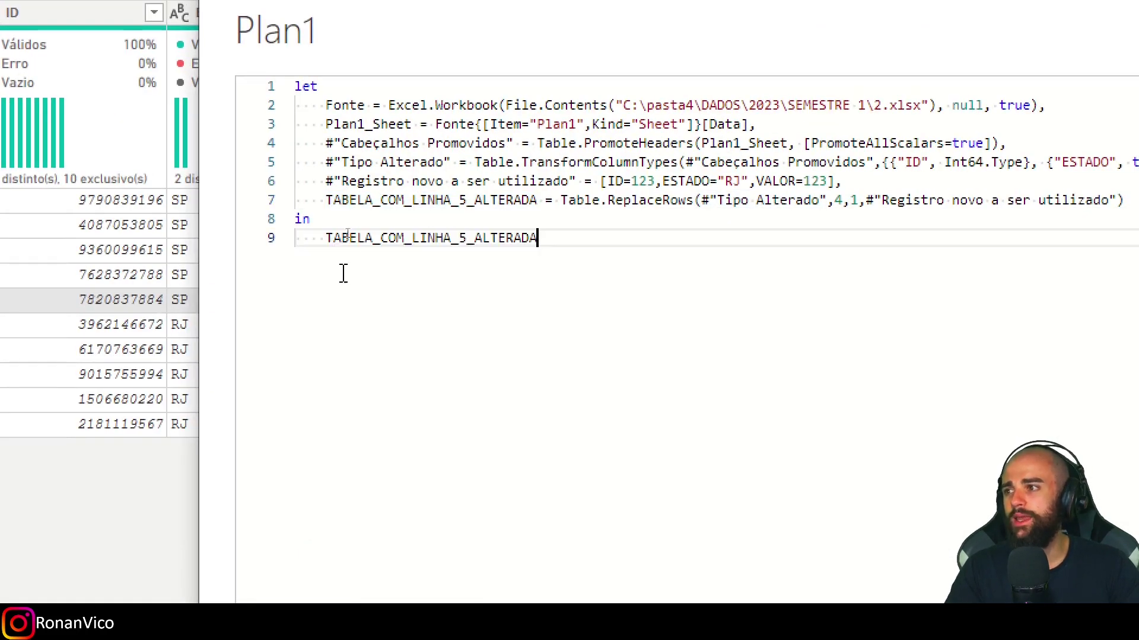
click(785, 486)
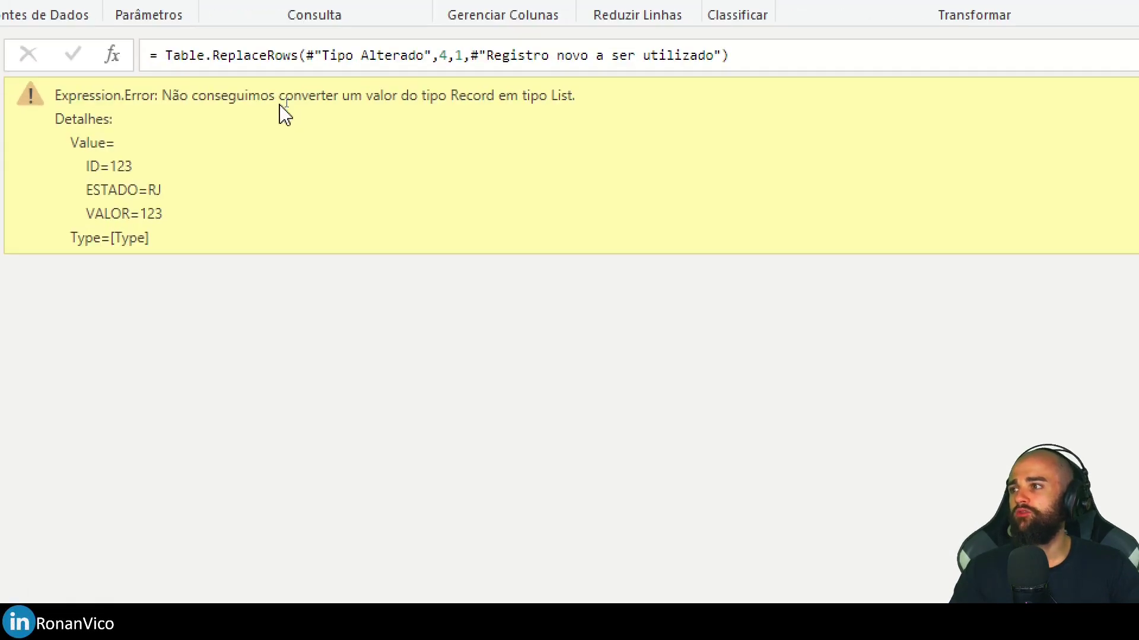
double_click(448, 100)
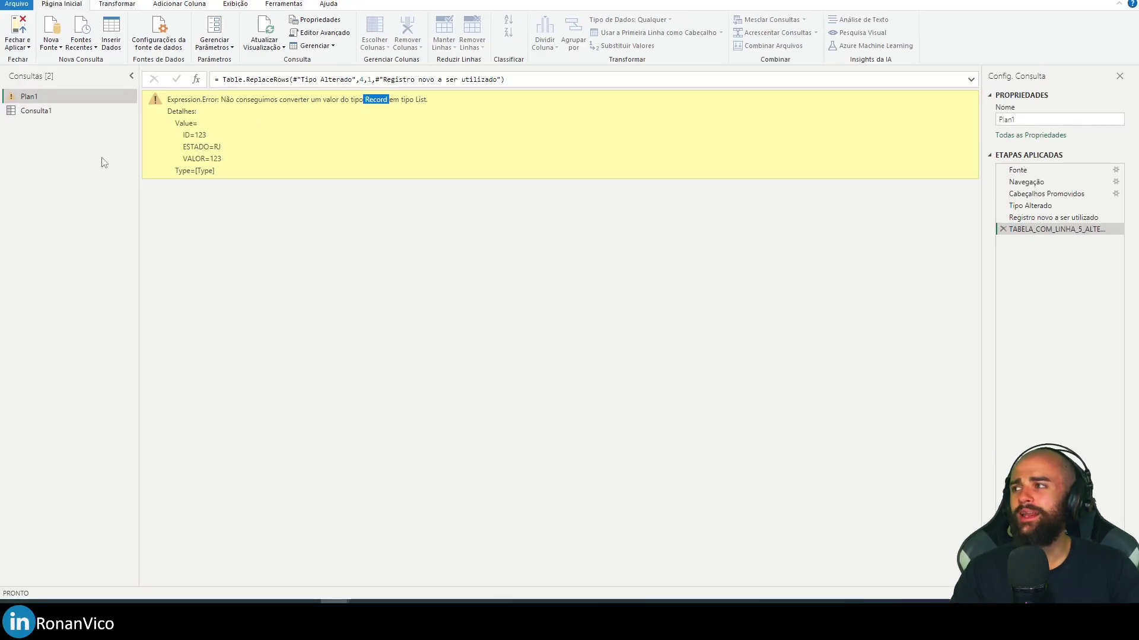
Turn Consulta1's record into a one-item list by enclosing [ID=123,ESTADO="RJ",VALOR=123] in curly braces
click(97, 114)
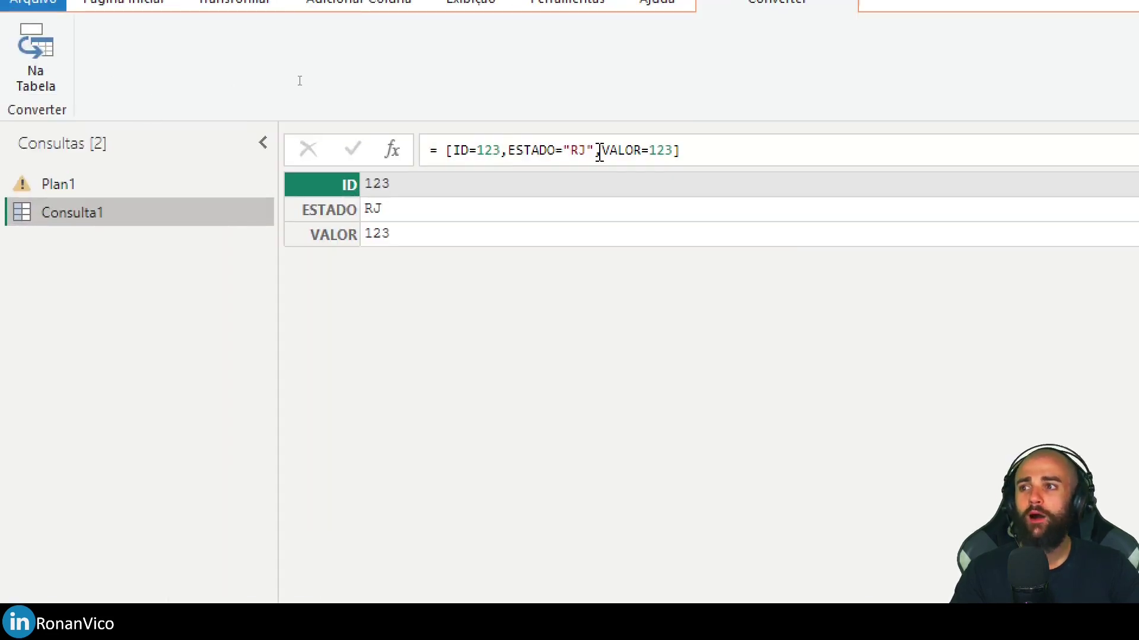
click(449, 151)
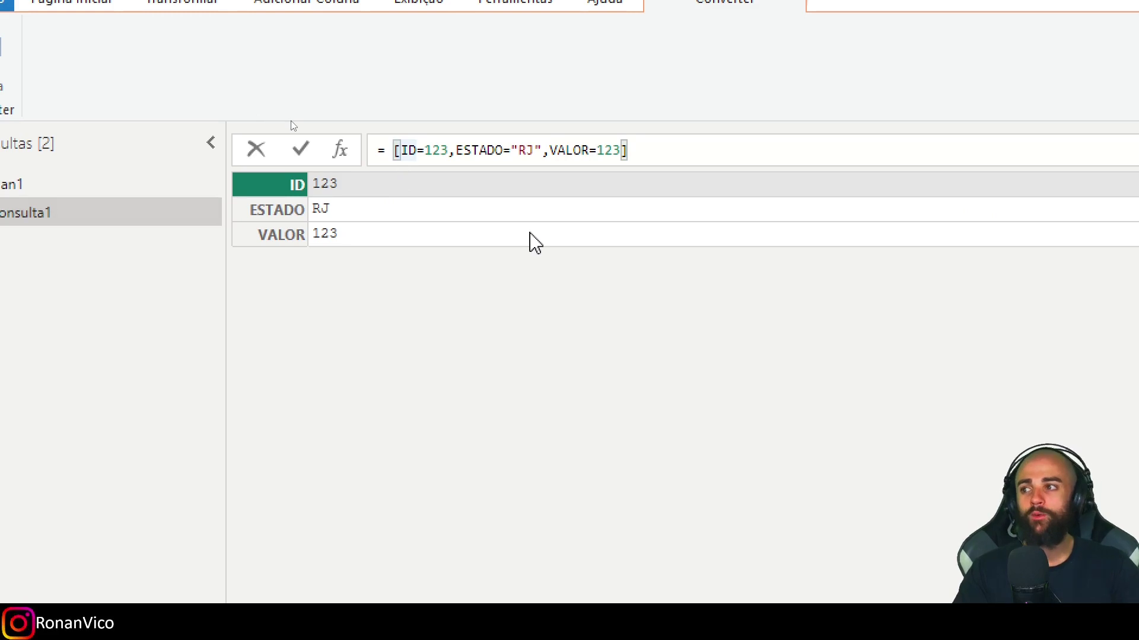
text({)
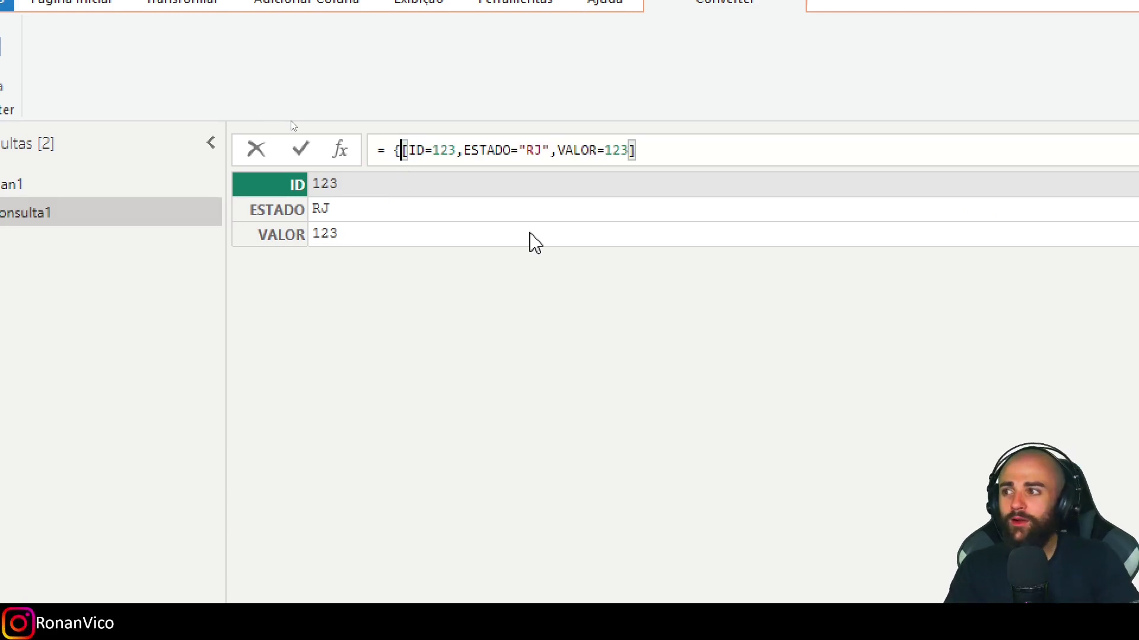
key(End)
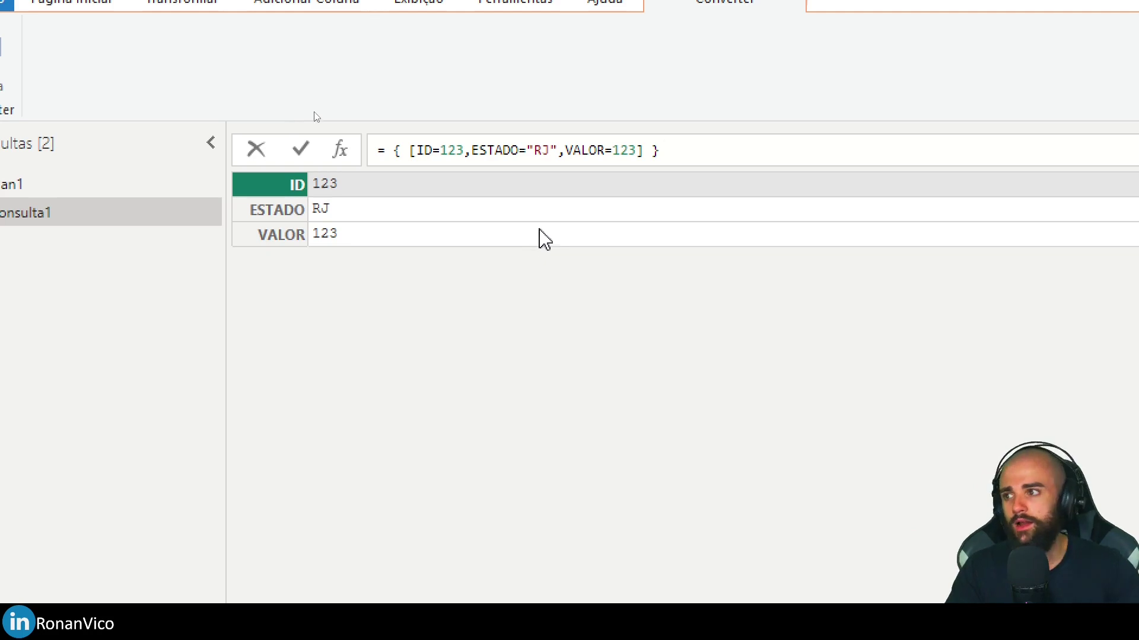
drag(394, 151, 409, 151)
drag(651, 151, 660, 152)
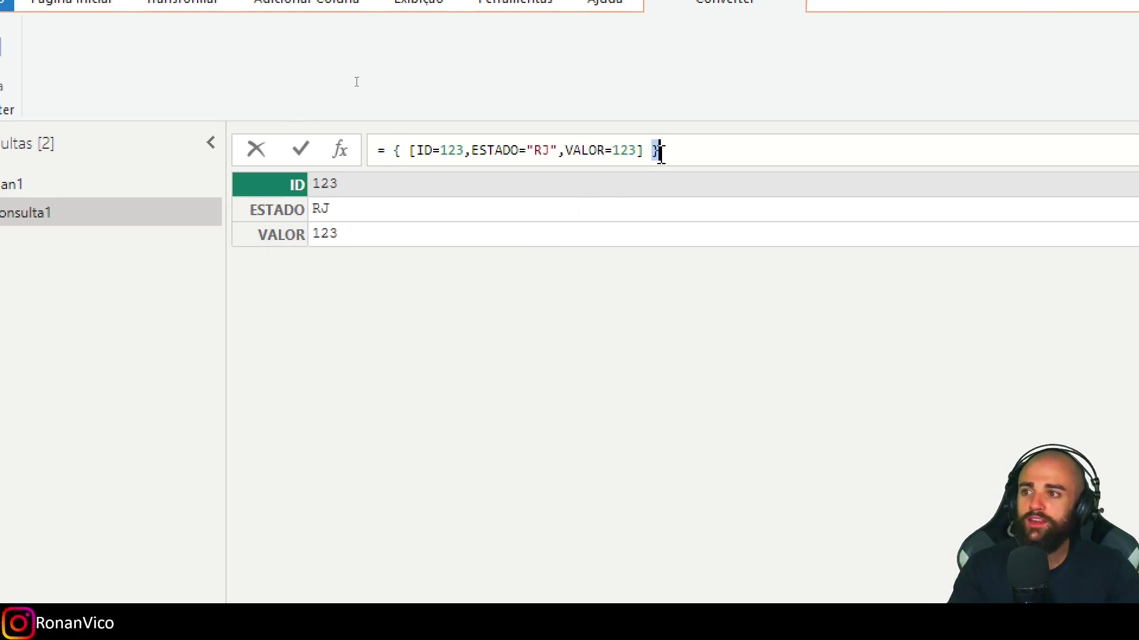
drag(388, 139, 683, 161)
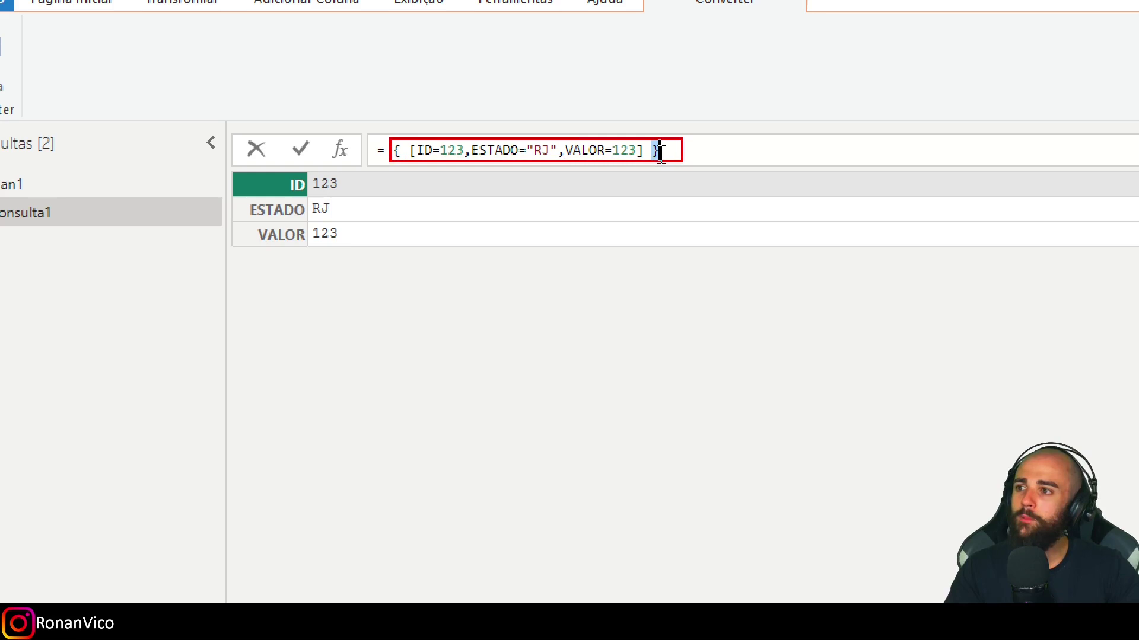
drag(496, 171, 505, 304)
key(Return)
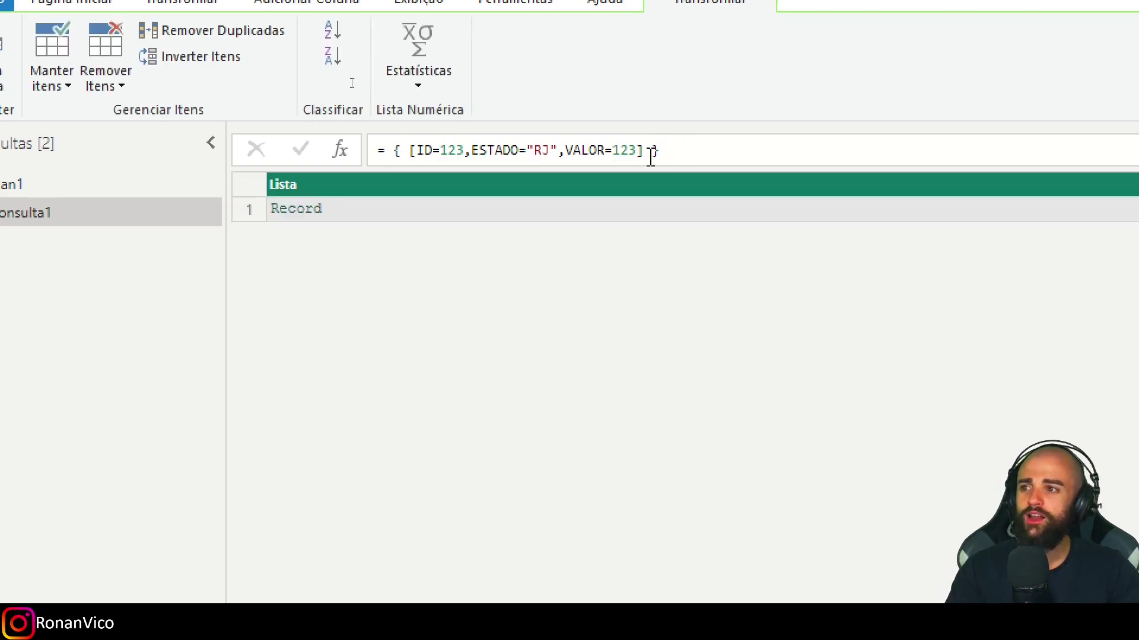
drag(293, 201, 351, 217)
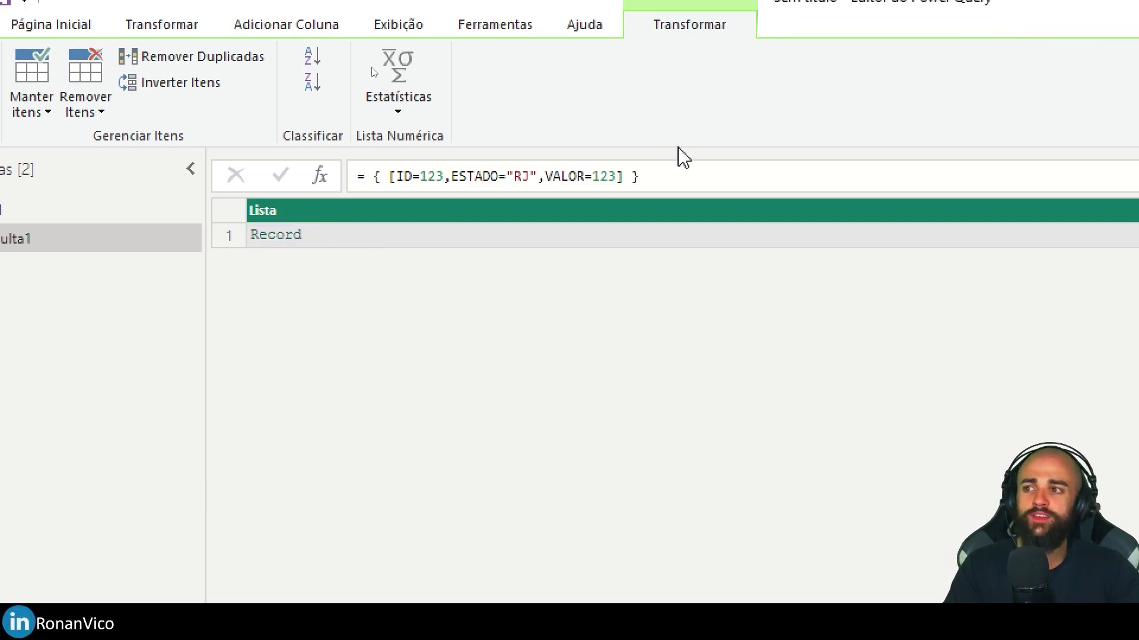
Append two empty records, each written as [], to the list in Consulta1's formula
click(648, 150)
text(,[])
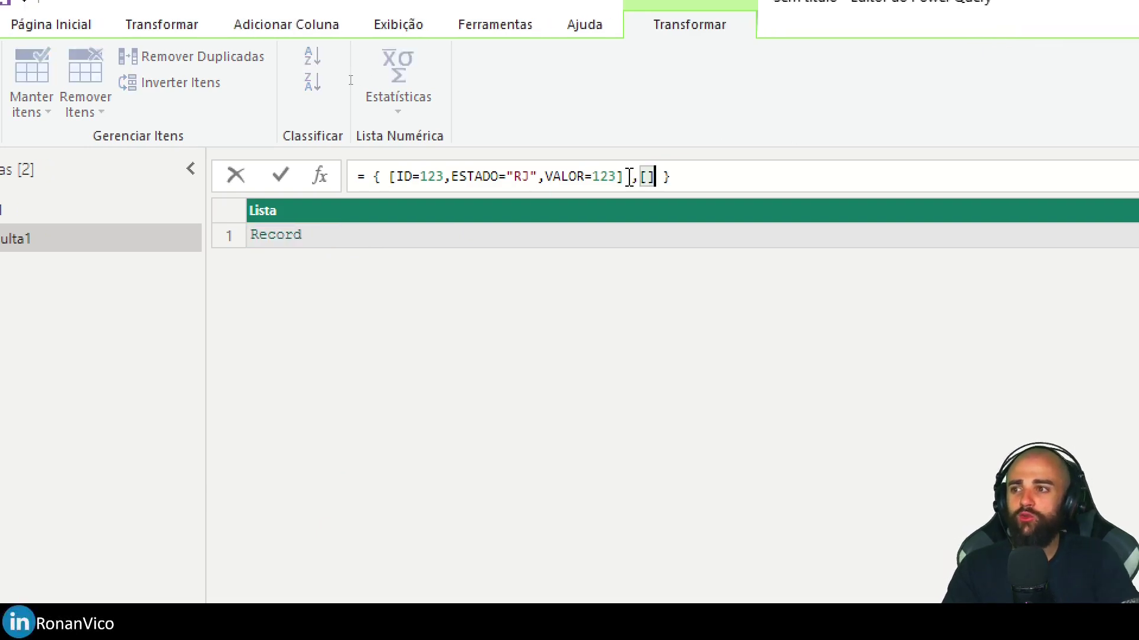
key(Return)
click(661, 176)
text(, [])
key(Return)
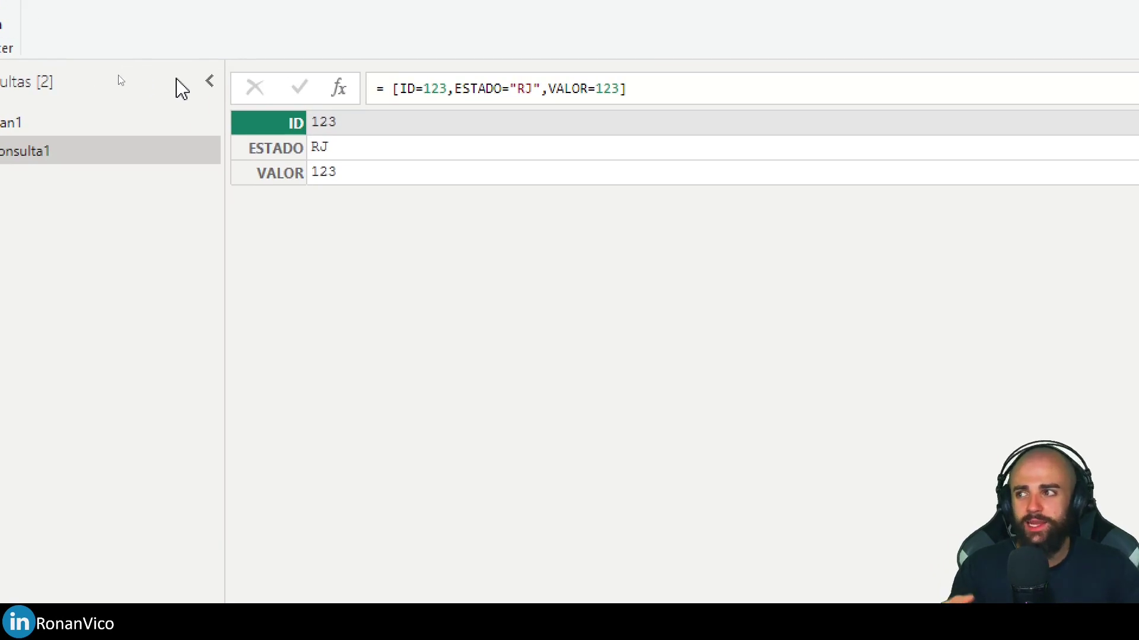
Wrap Consulta1's record in curly braces once more and commit the formula
click(393, 131)
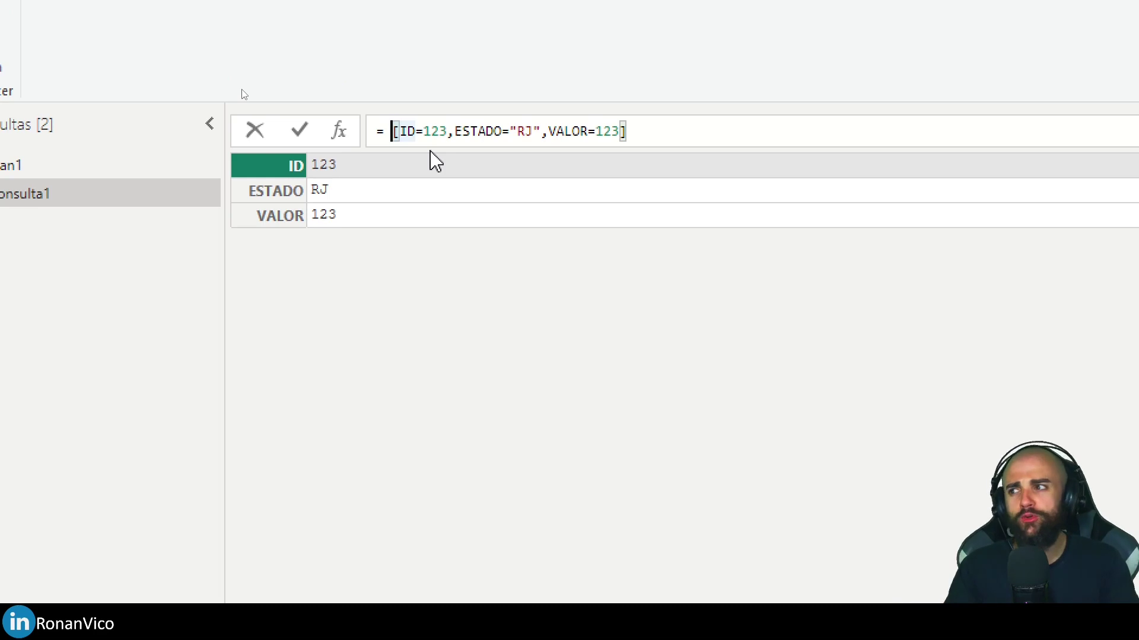
text({)
key(End)
text(})
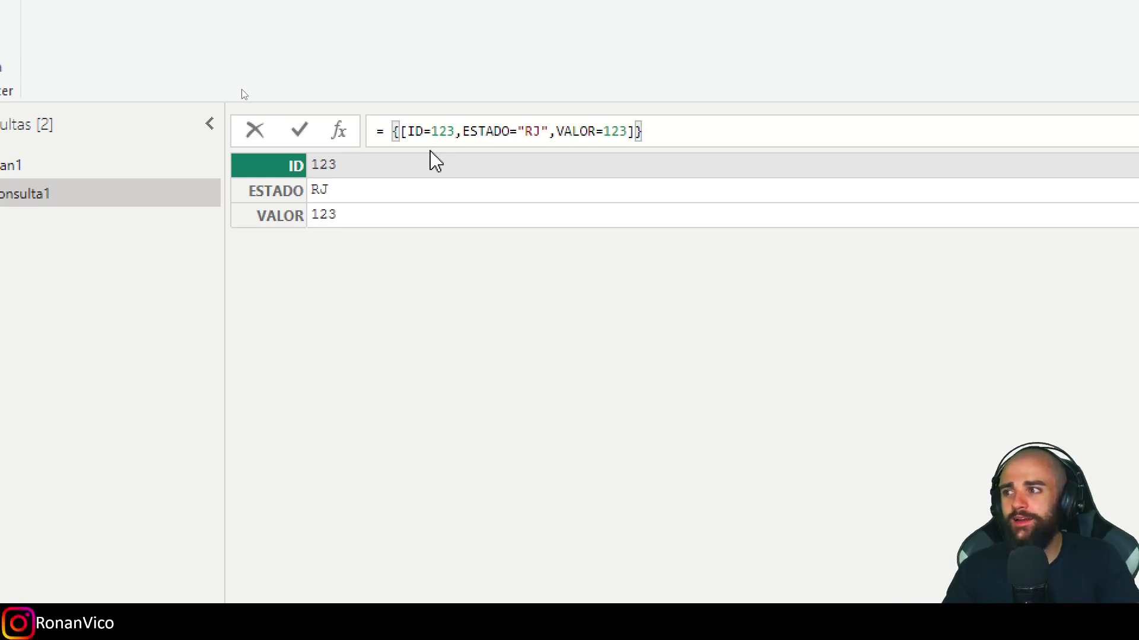
key(Return)
Replace Consulta1's formula with a simple list of numbers, {1,2,3}
drag(383, 131, 400, 132)
click(660, 127)
key(BackSpace)
key(BackSpace)
drag(611, 132, 392, 126)
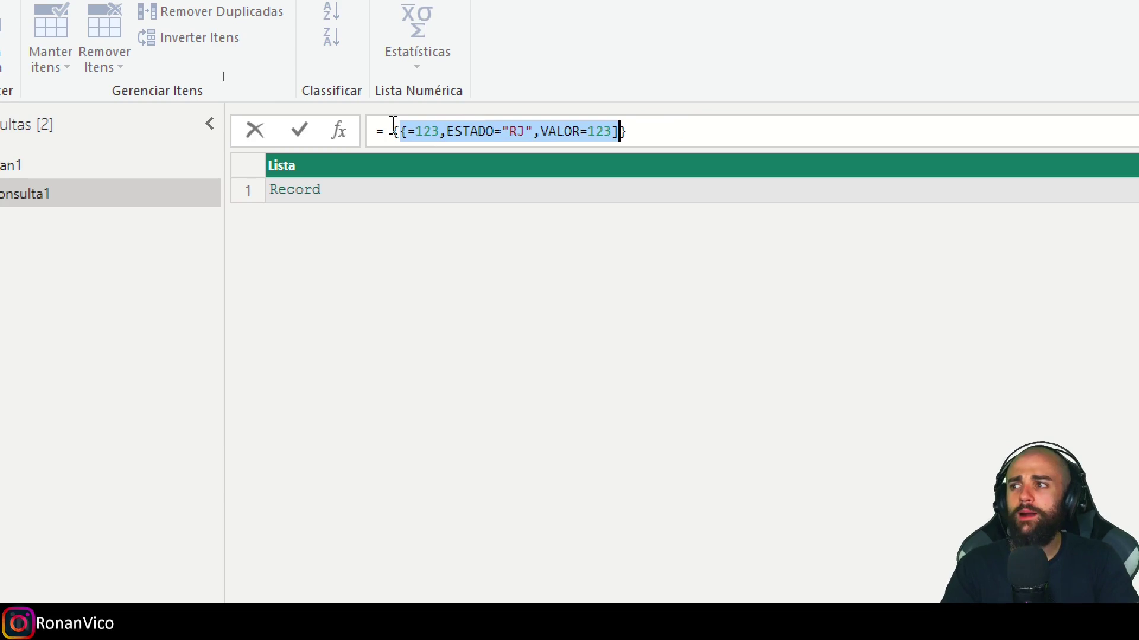
text({1,2,3)
key(Return)
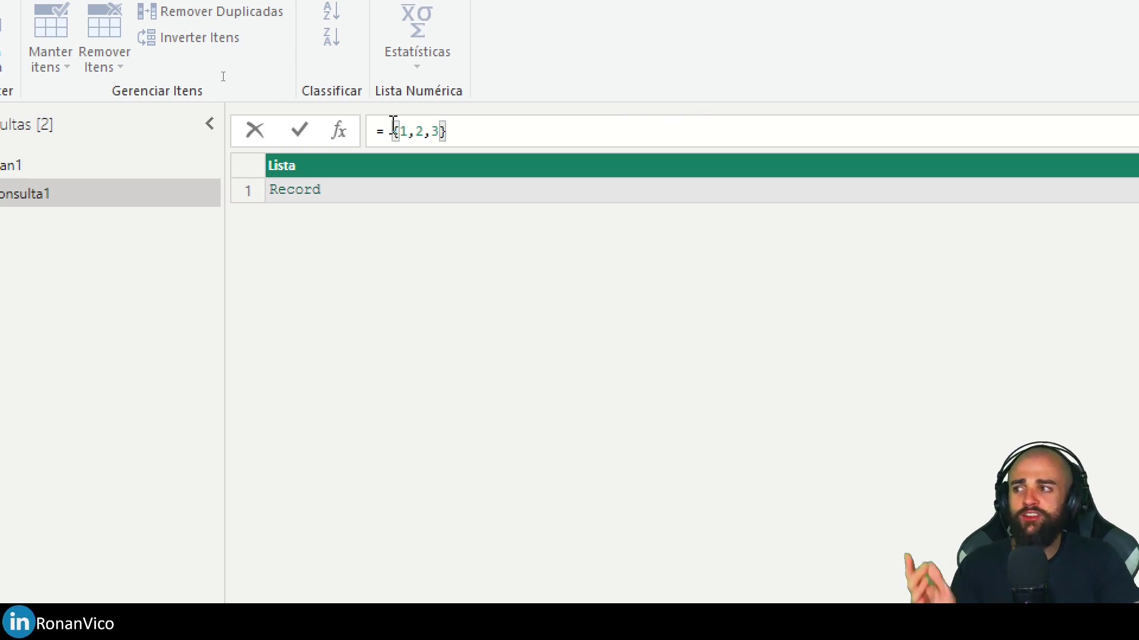
Change the first item of Consulta1's list to the text "1" and narrow the Lista column
double_click(403, 131)
text("1)
key(Return)
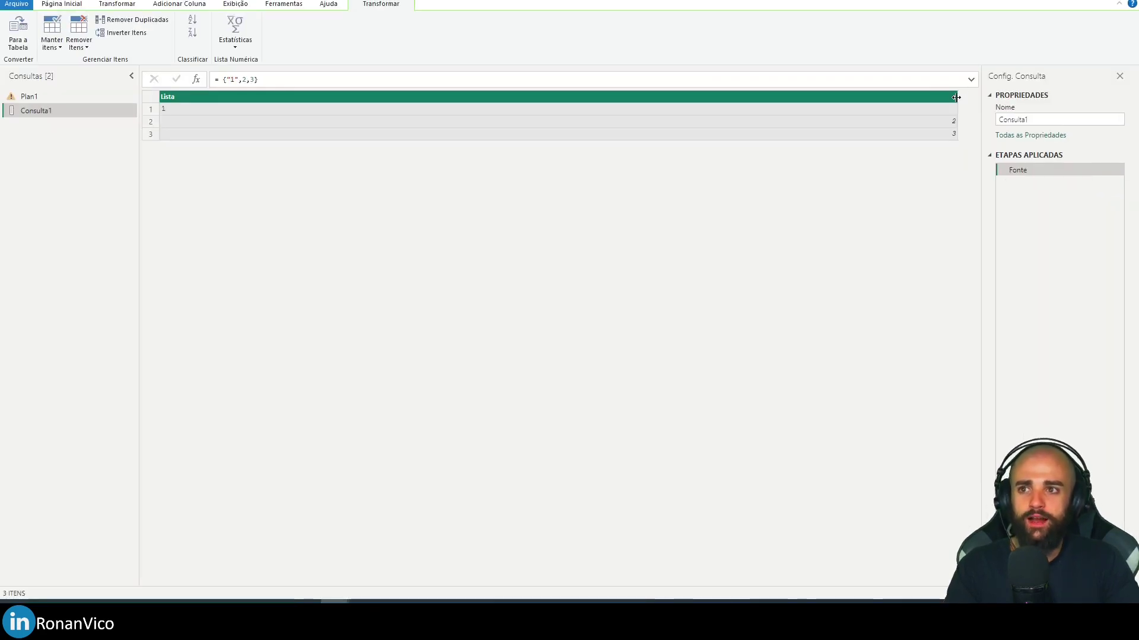
drag(956, 98, 294, 98)
Replace the second and third items of Consulta1's list with the texts "A" and "B"
double_click(410, 111)
text("A)
double_click(442, 110)
text("B)
key(Return)
mouse_move(598, 88)
mouse_down()
mouse_move(571, 133)
mouse_move(590, 146)
mouse_up()
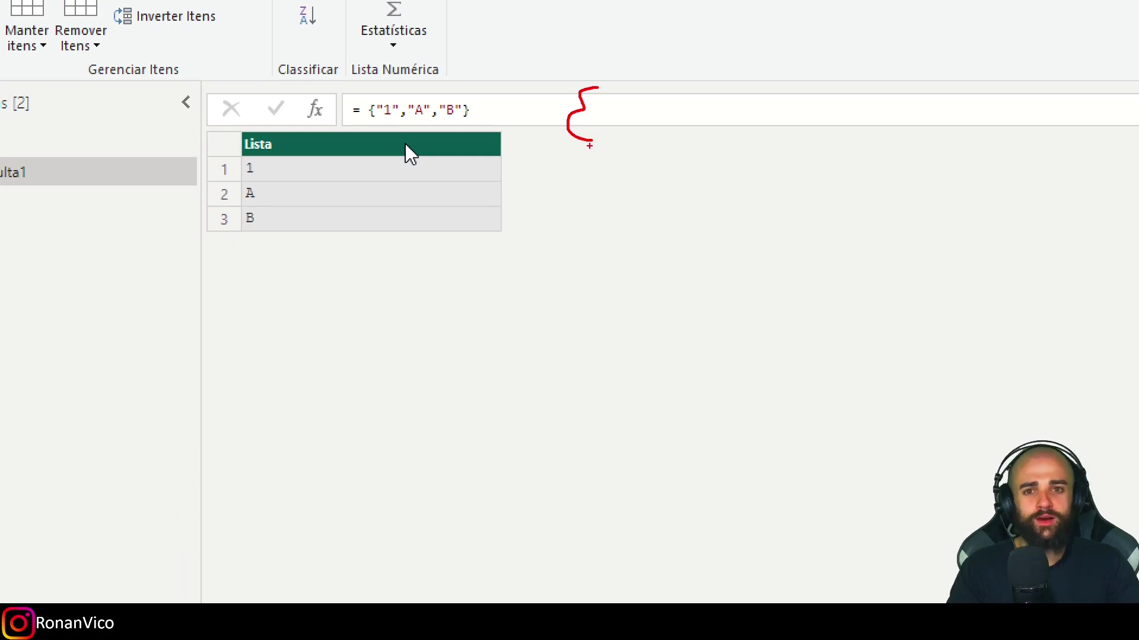
mouse_move(620, 190)
mouse_down()
mouse_move(549, 257)
mouse_move(581, 261)
mouse_up()
mouse_move(748, 191)
mouse_down()
mouse_move(762, 209)
mouse_move(703, 257)
mouse_up()
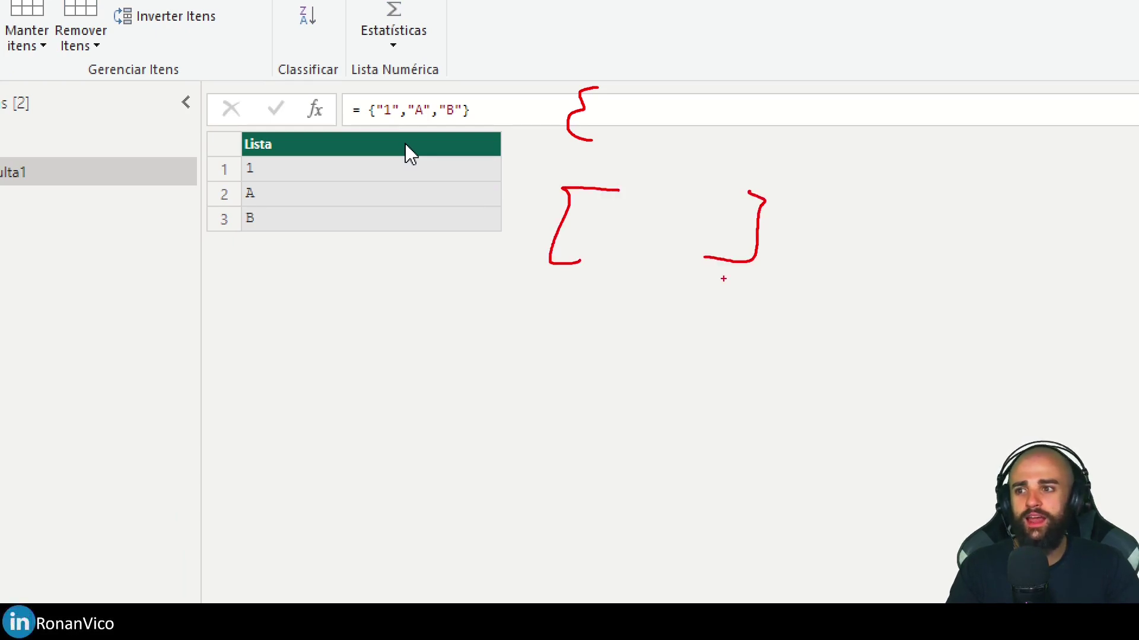
key(Escape)
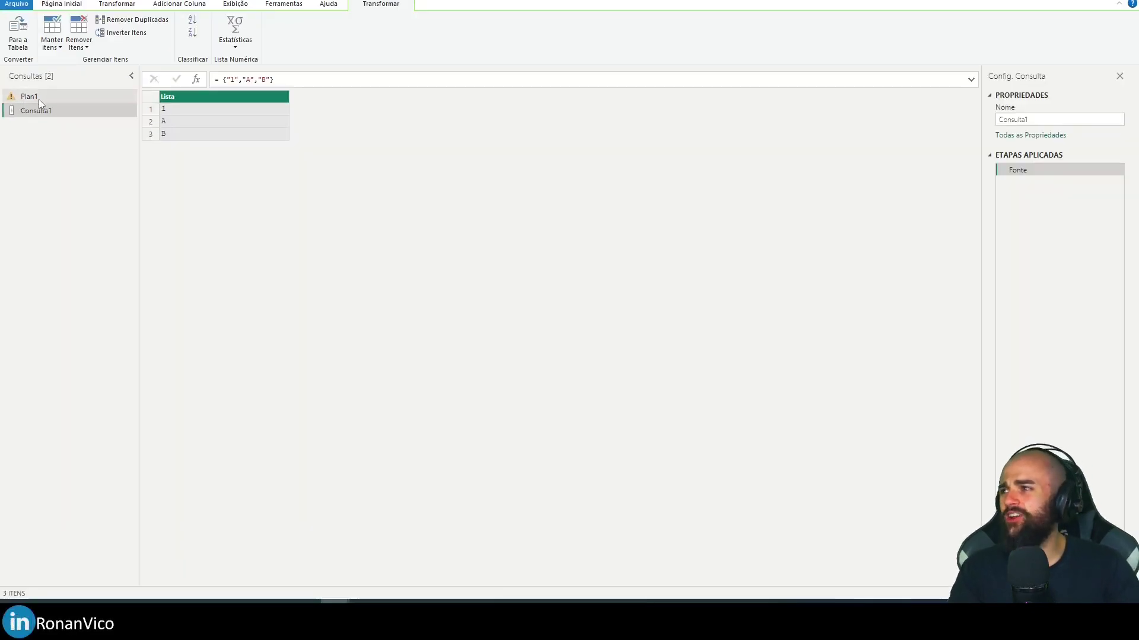
In Plan1's code, enclose the #"Registro novo a ser utilizado" argument of Table.ReplaceRows in curly braces and apply the changes
click(68, 97)
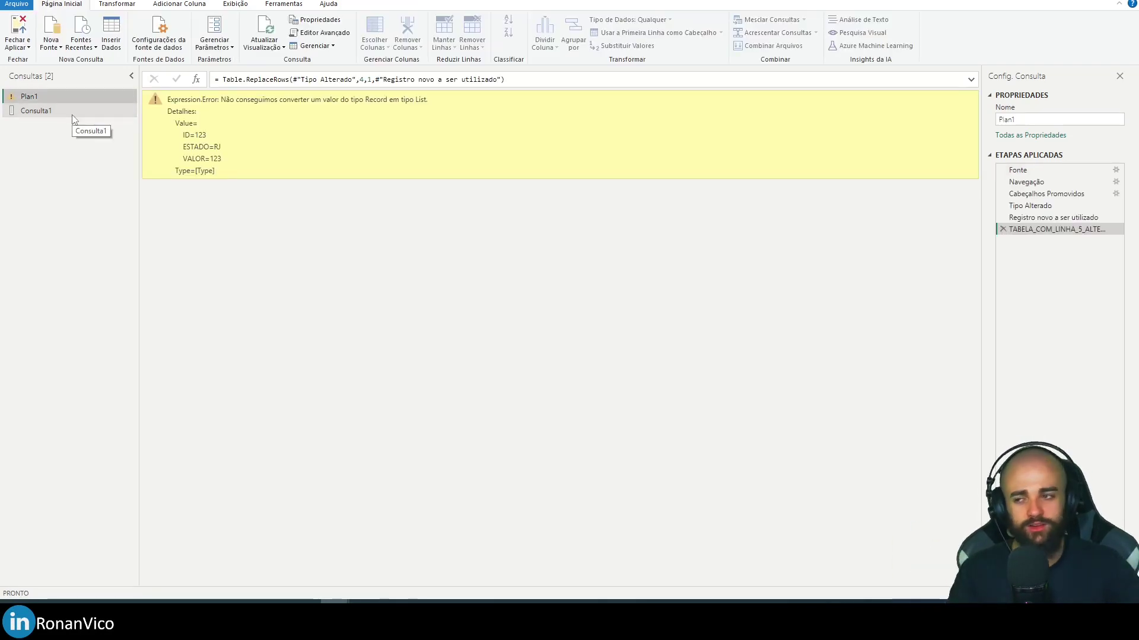
click(320, 32)
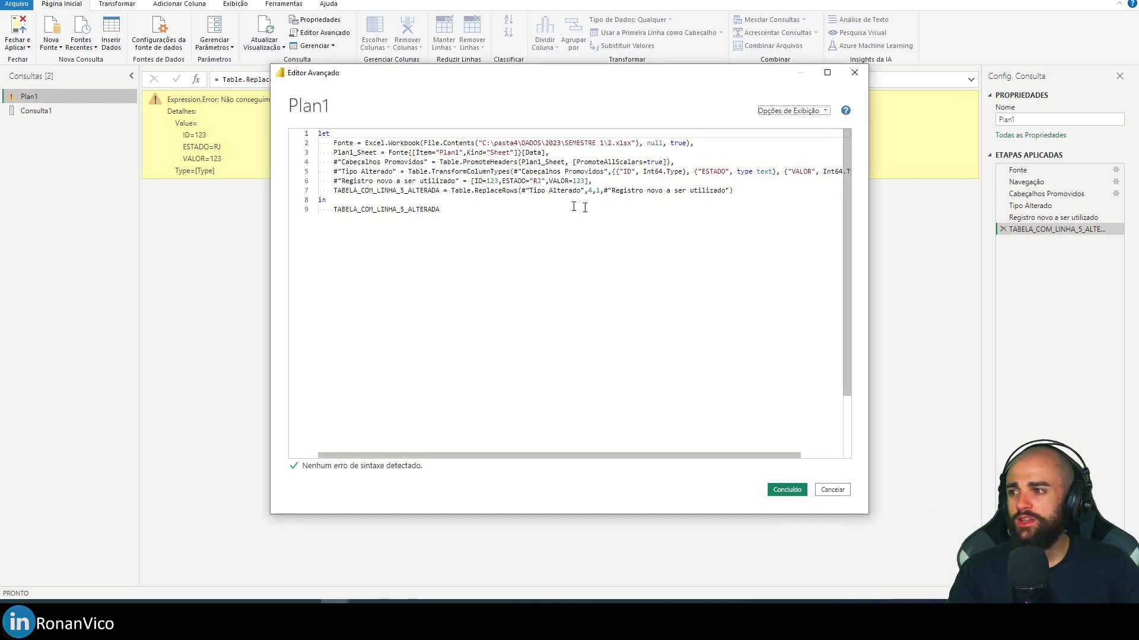
key(ctrl+1)
drag(552, 180, 676, 179)
click(687, 181)
double_click(688, 181)
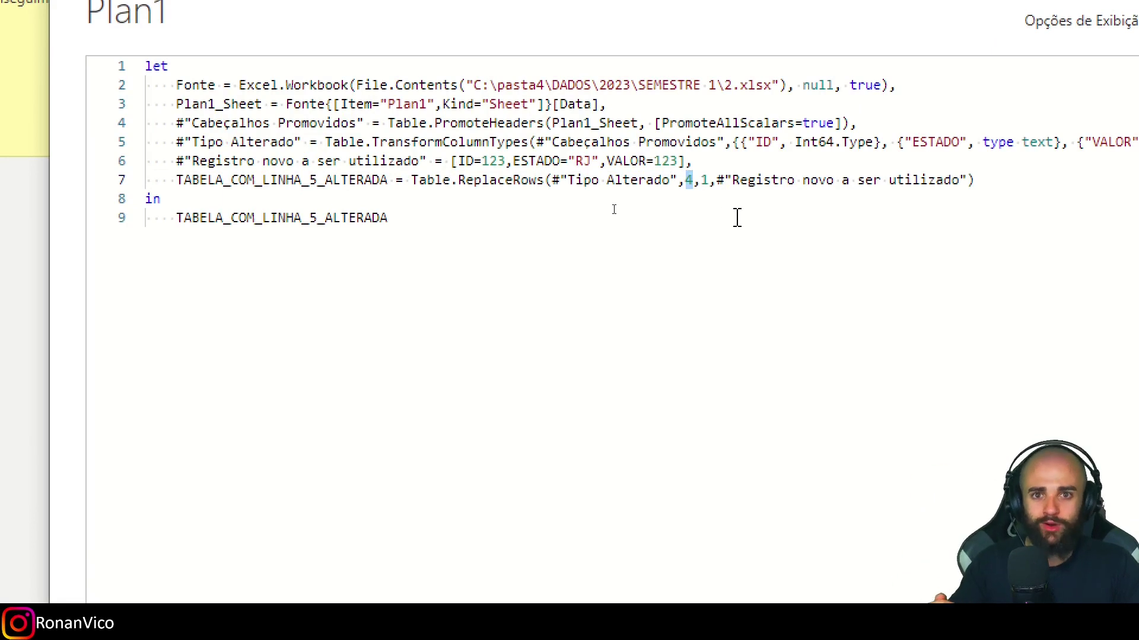
double_click(704, 180)
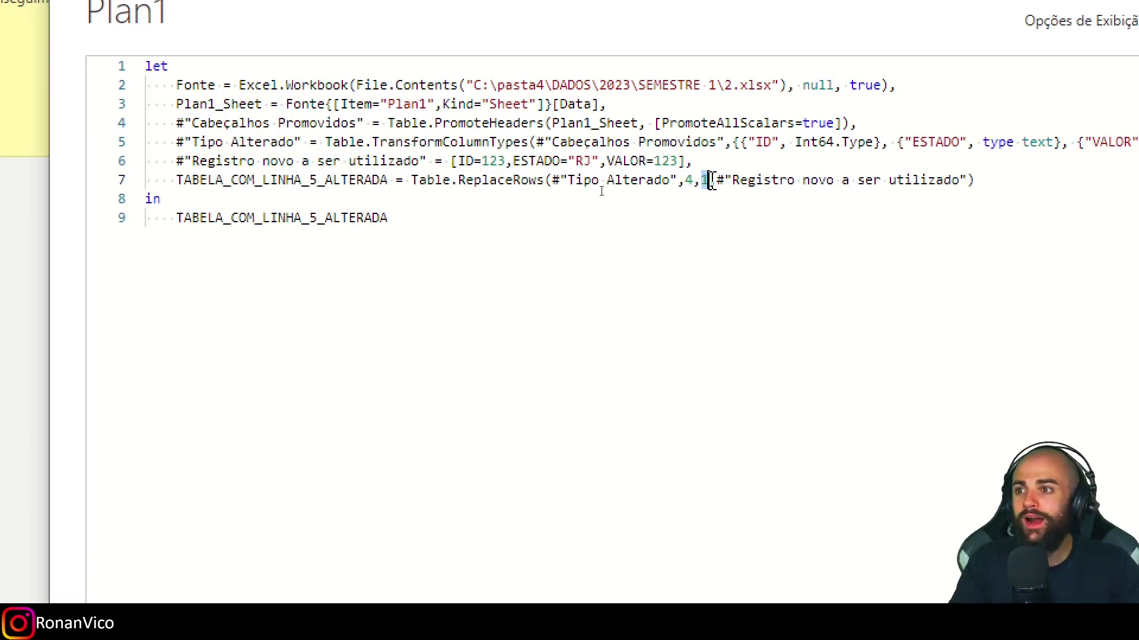
click(715, 180)
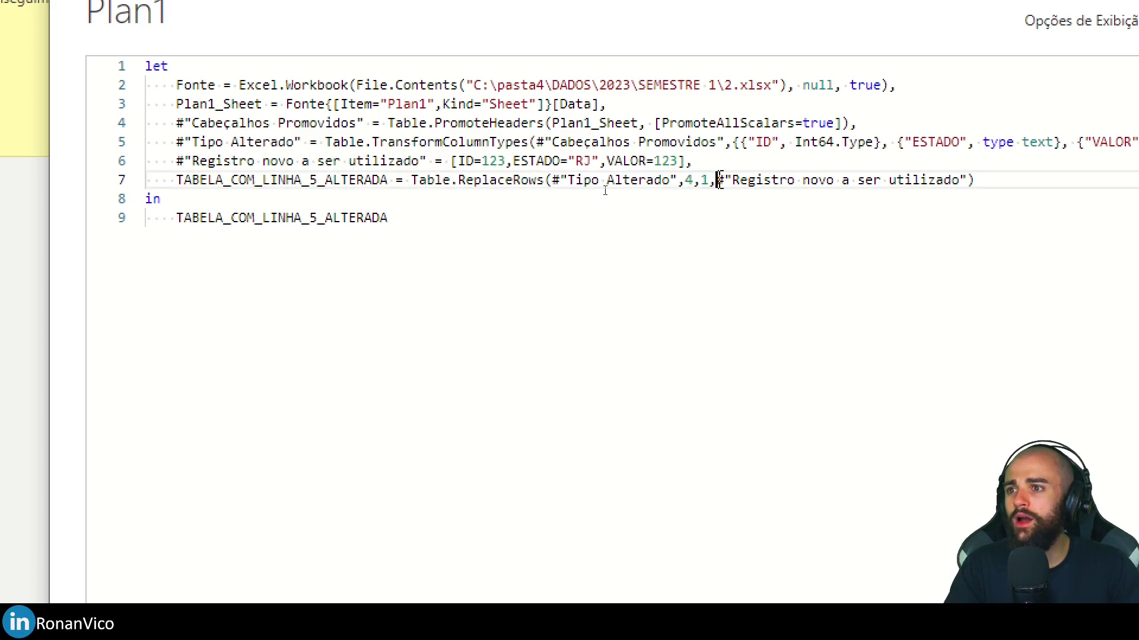
text({)
key(End)
key(Left)
text(})
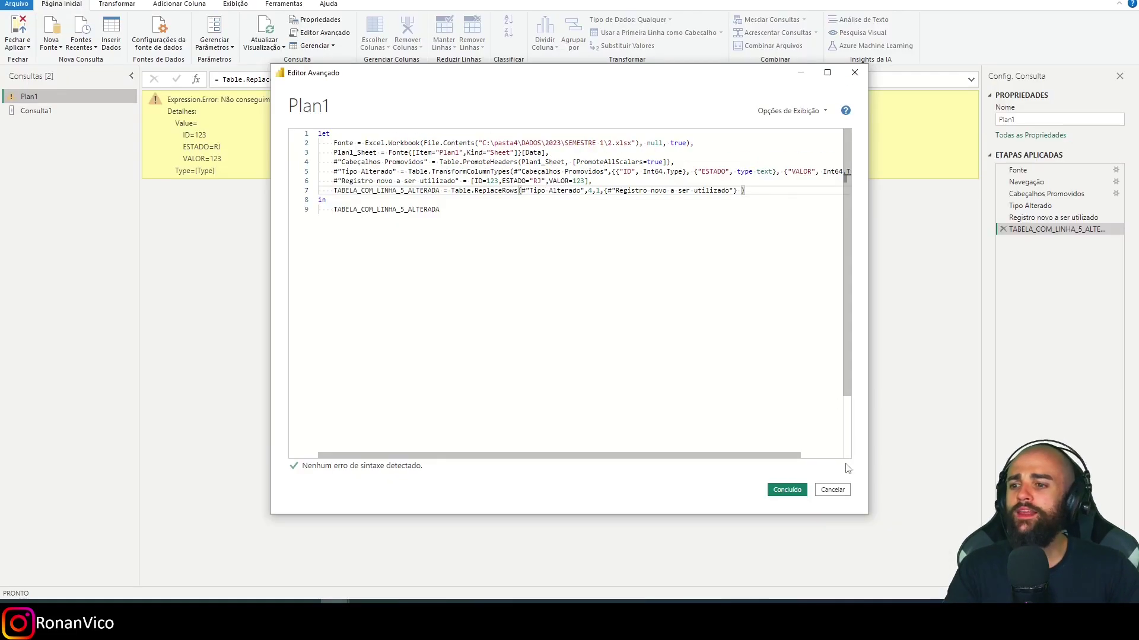
click(788, 488)
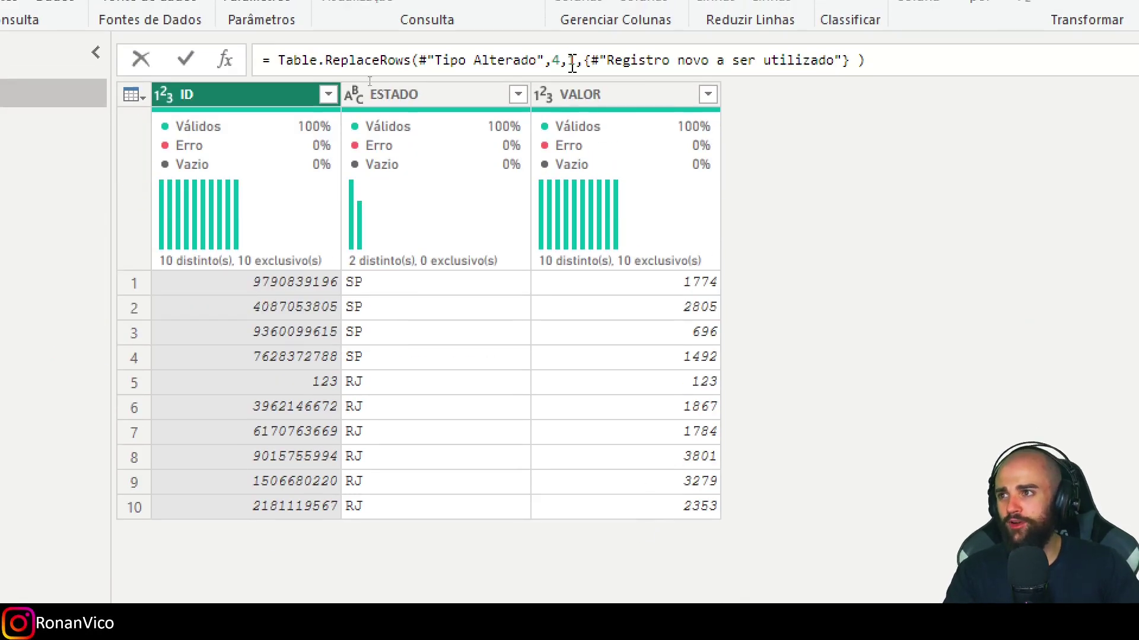
Set the count argument of Table.ReplaceRows to 2 in Plan1's formula
double_click(571, 60)
text(2)
key(Return)
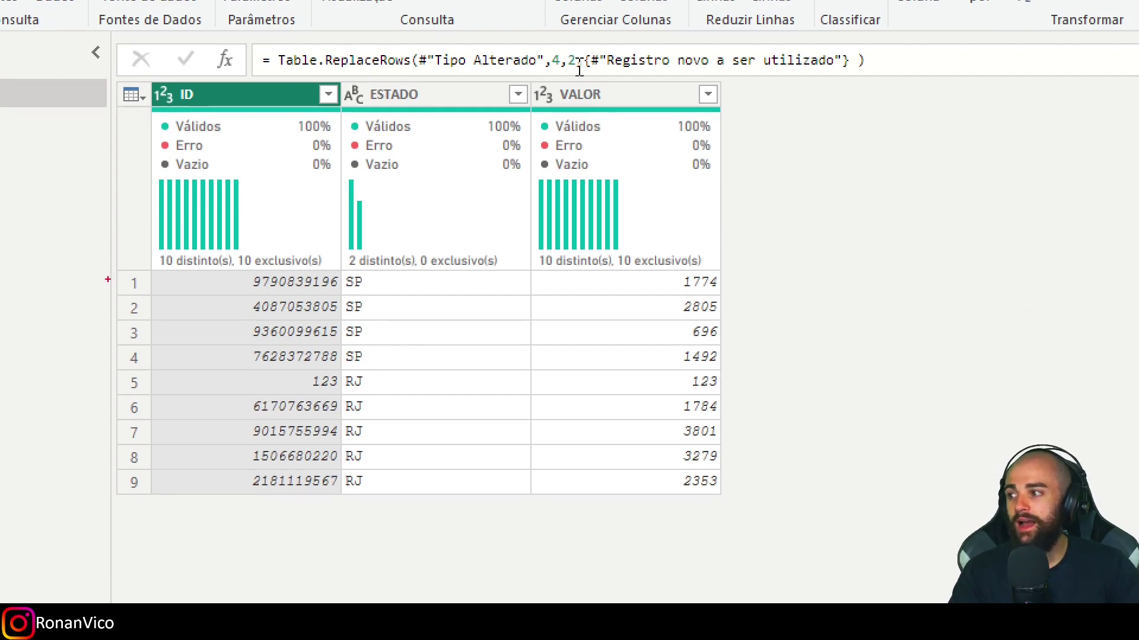
drag(101, 275, 109, 330)
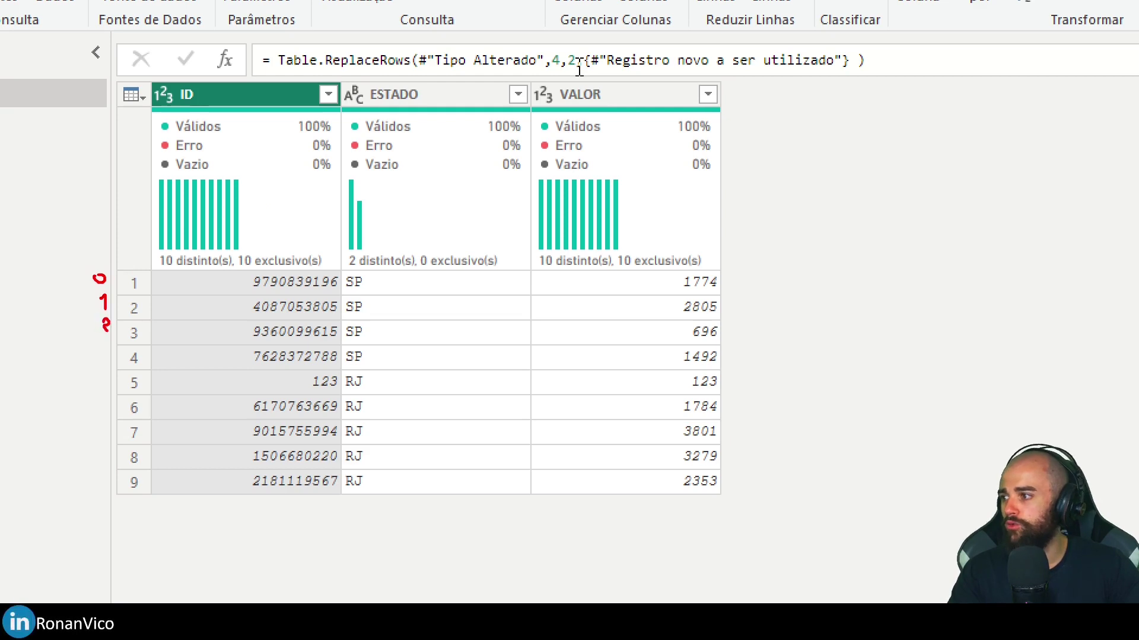
drag(112, 382, 112, 374)
mouse_move(88, 355)
mouse_down()
mouse_move(178, 406)
mouse_move(734, 410)
mouse_up()
drag(525, 375, 685, 433)
drag(655, 377, 590, 442)
drag(767, 149, 766, 76)
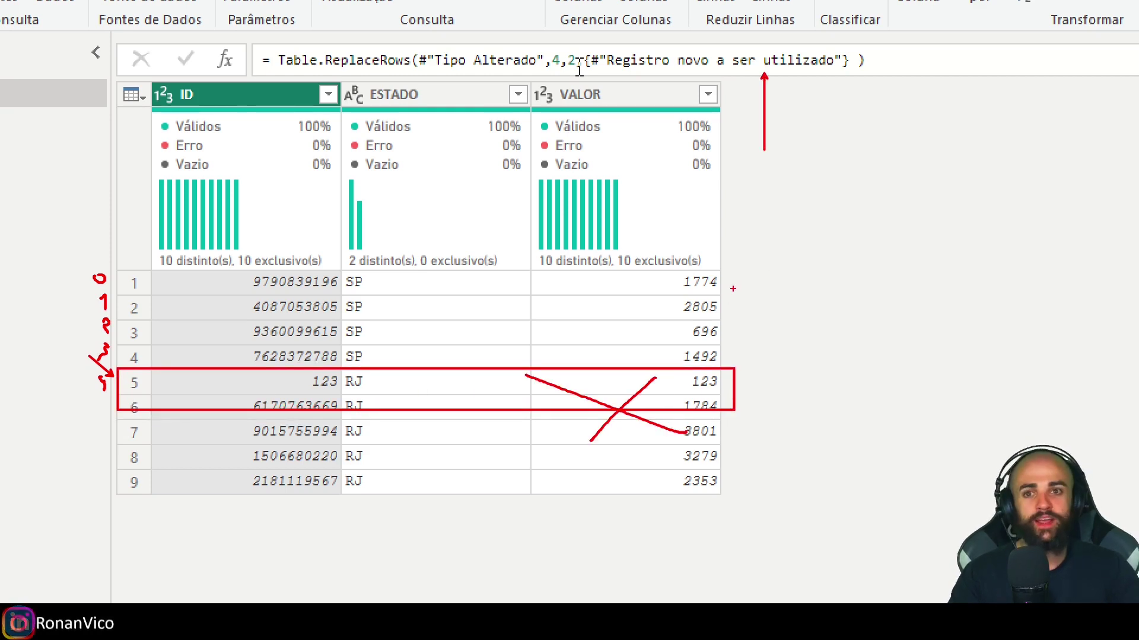
key(Escape)
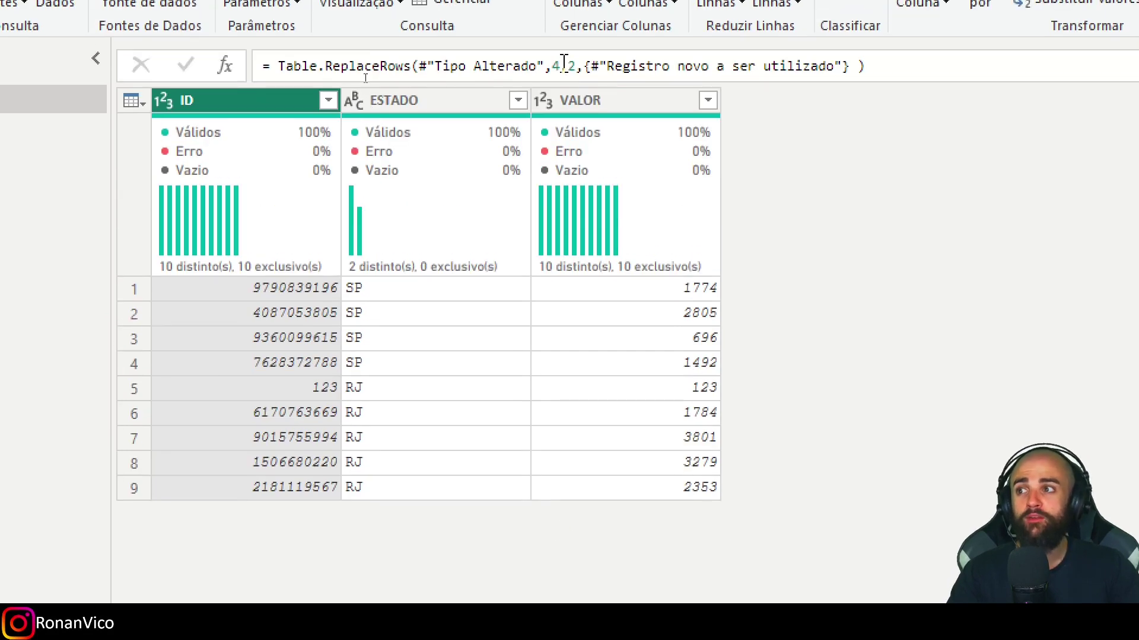
Set the count argument of Table.ReplaceRows back to 1 in Plan1's formula
click(590, 65)
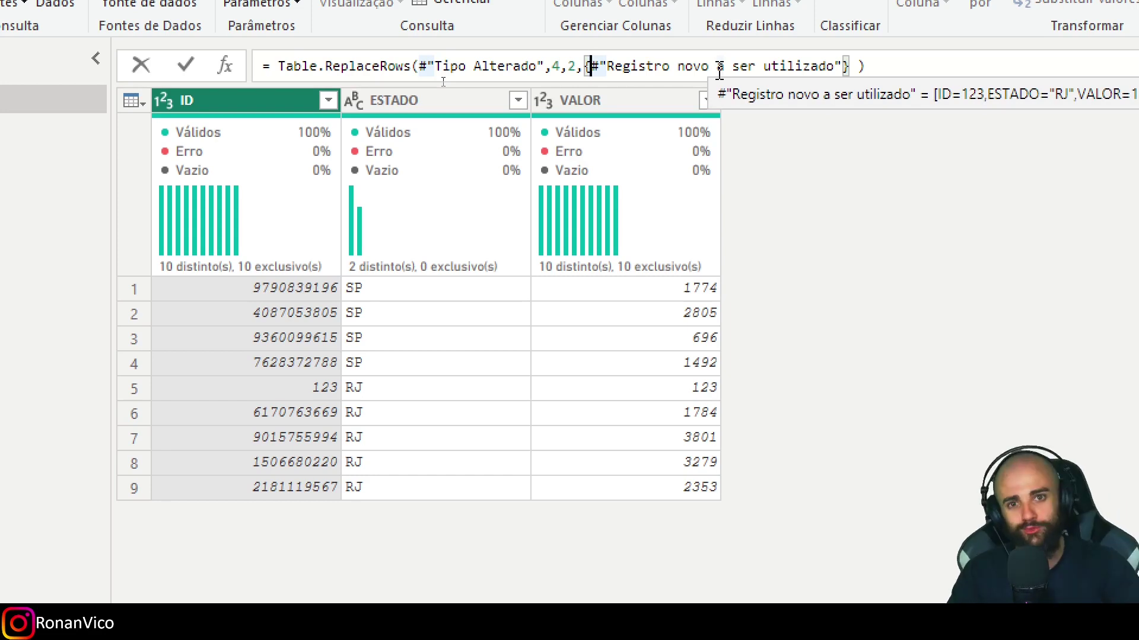
key(Left)
key(Left)
key(Left)
text(1)
key(Return)
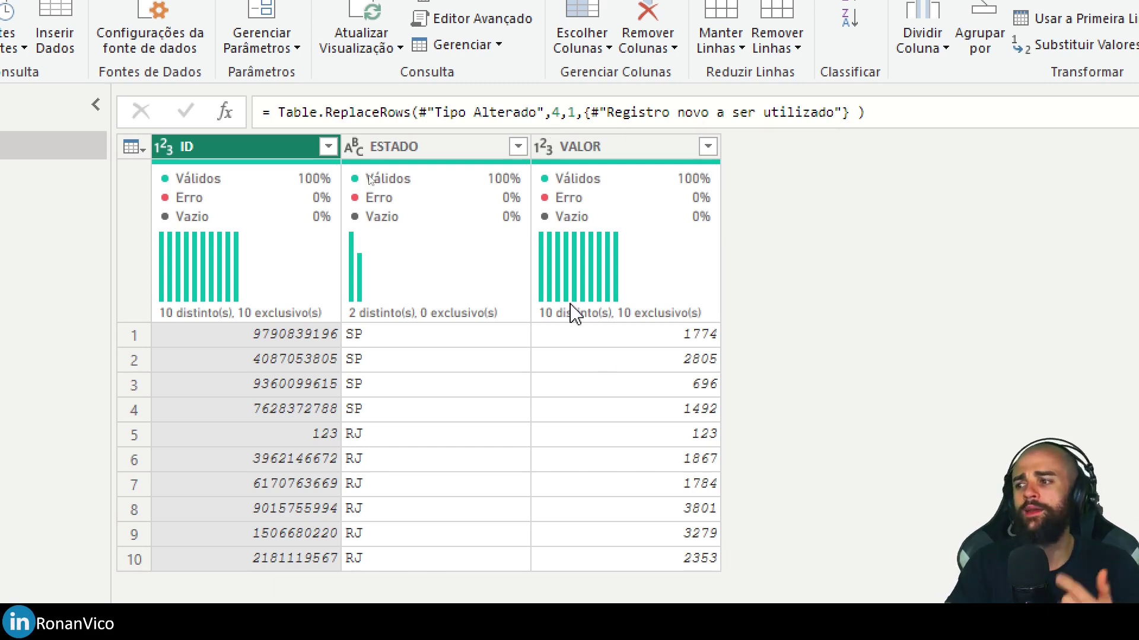
mouse_move(573, 312)
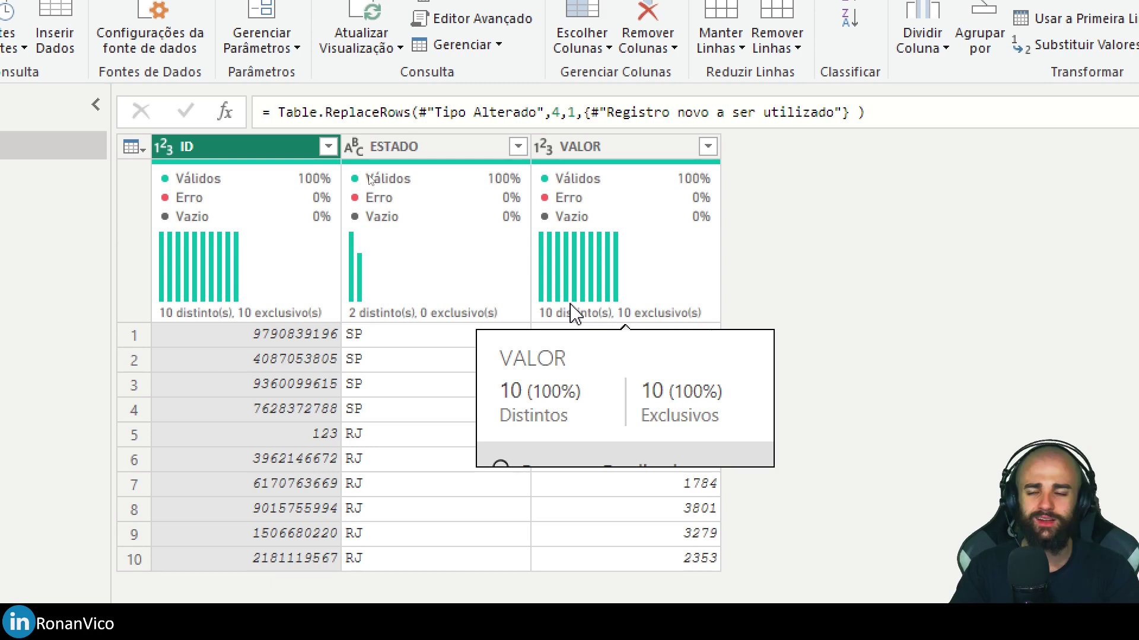